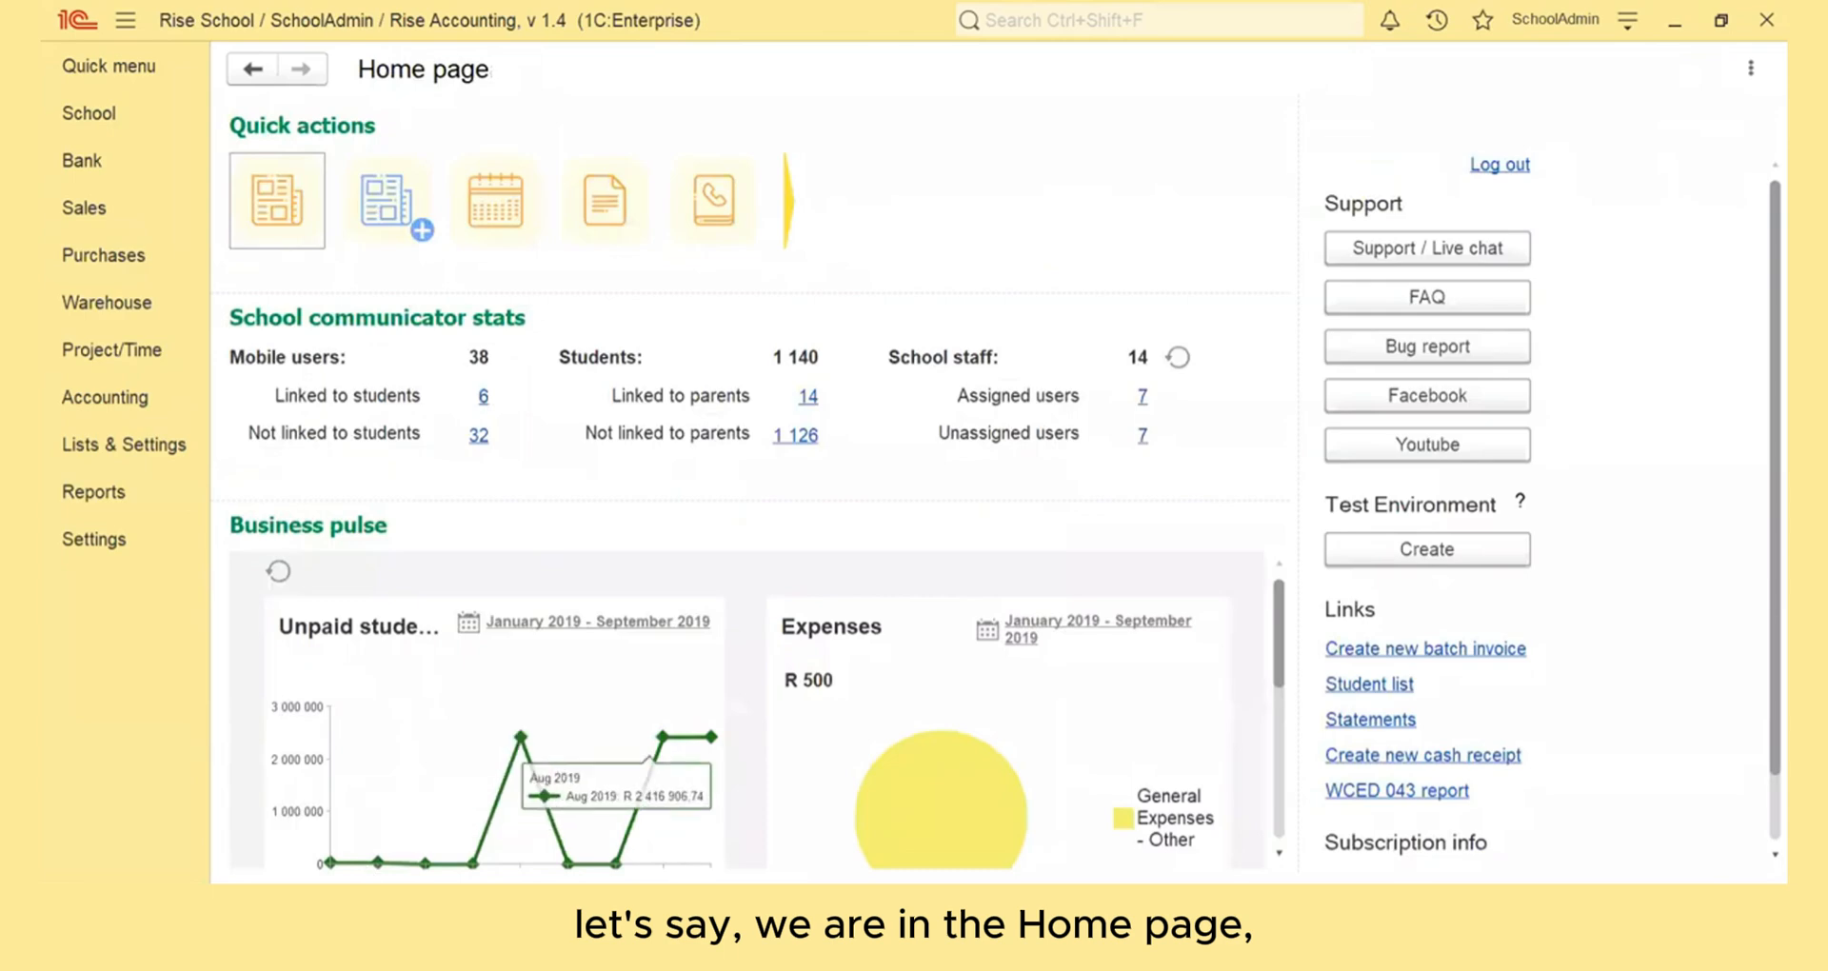
- Open the bank stream and look through the category, customer/supplier and approval columns of the new transactions
click(151, 162)
click(322, 212)
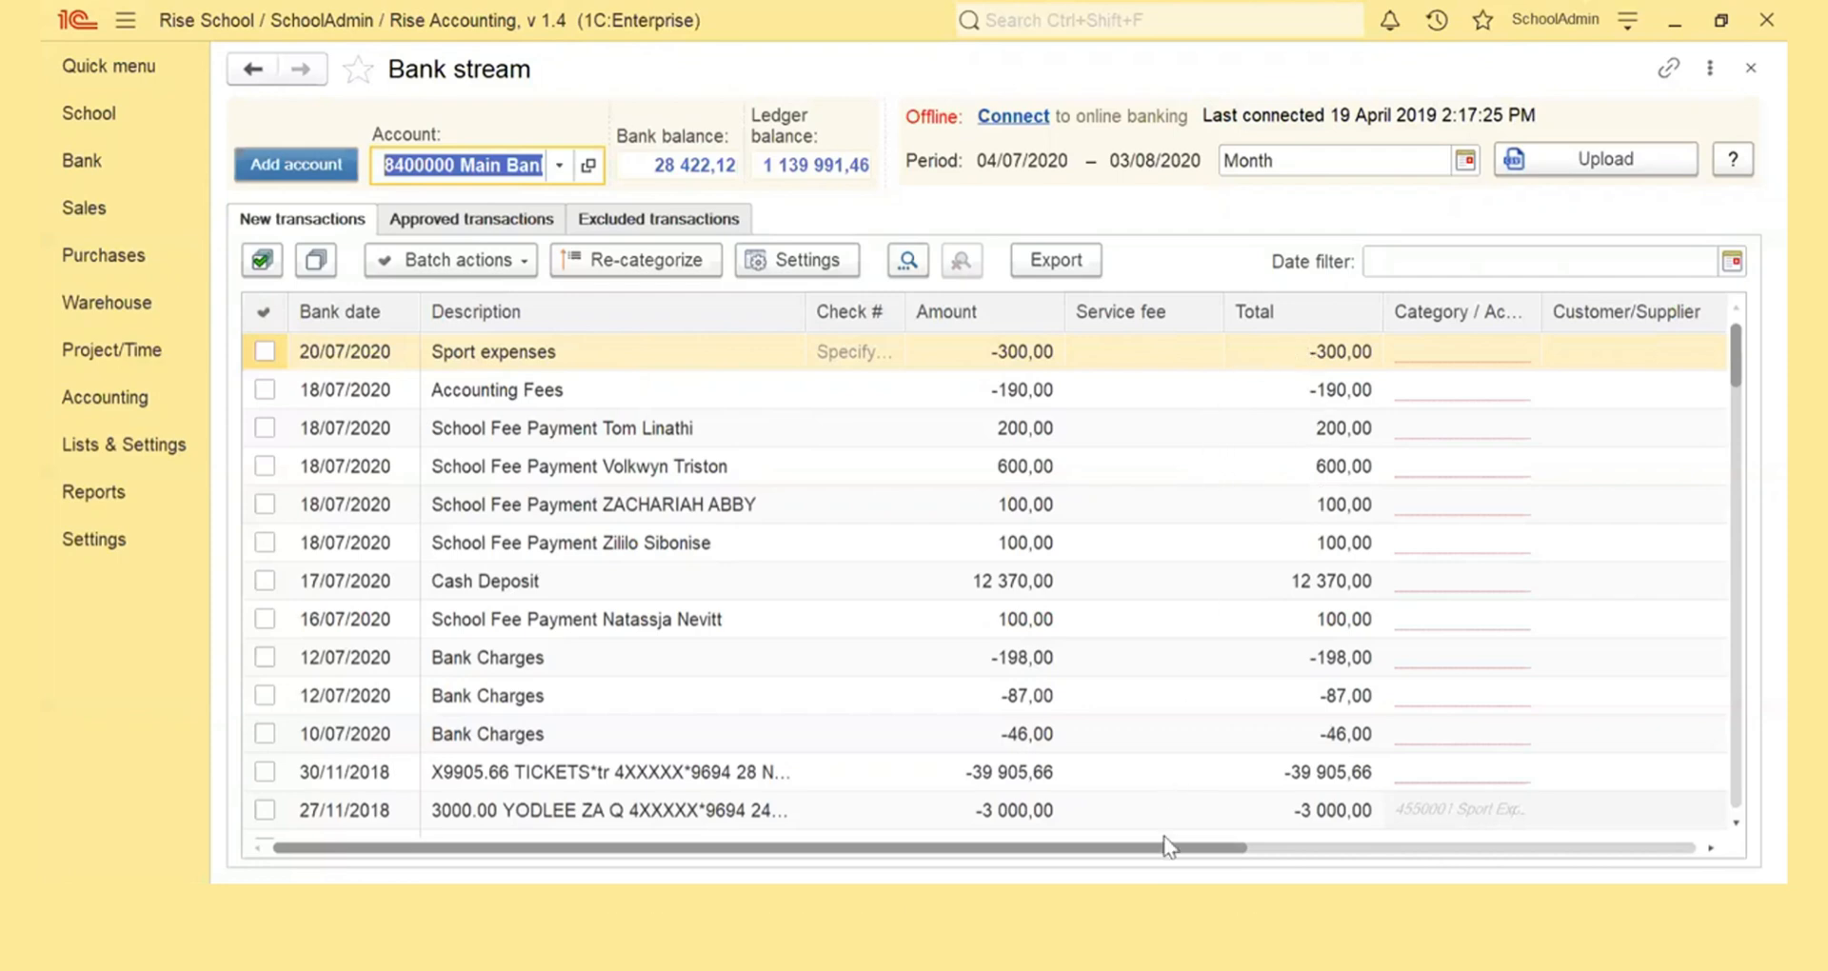
drag(1169, 845, 1653, 862)
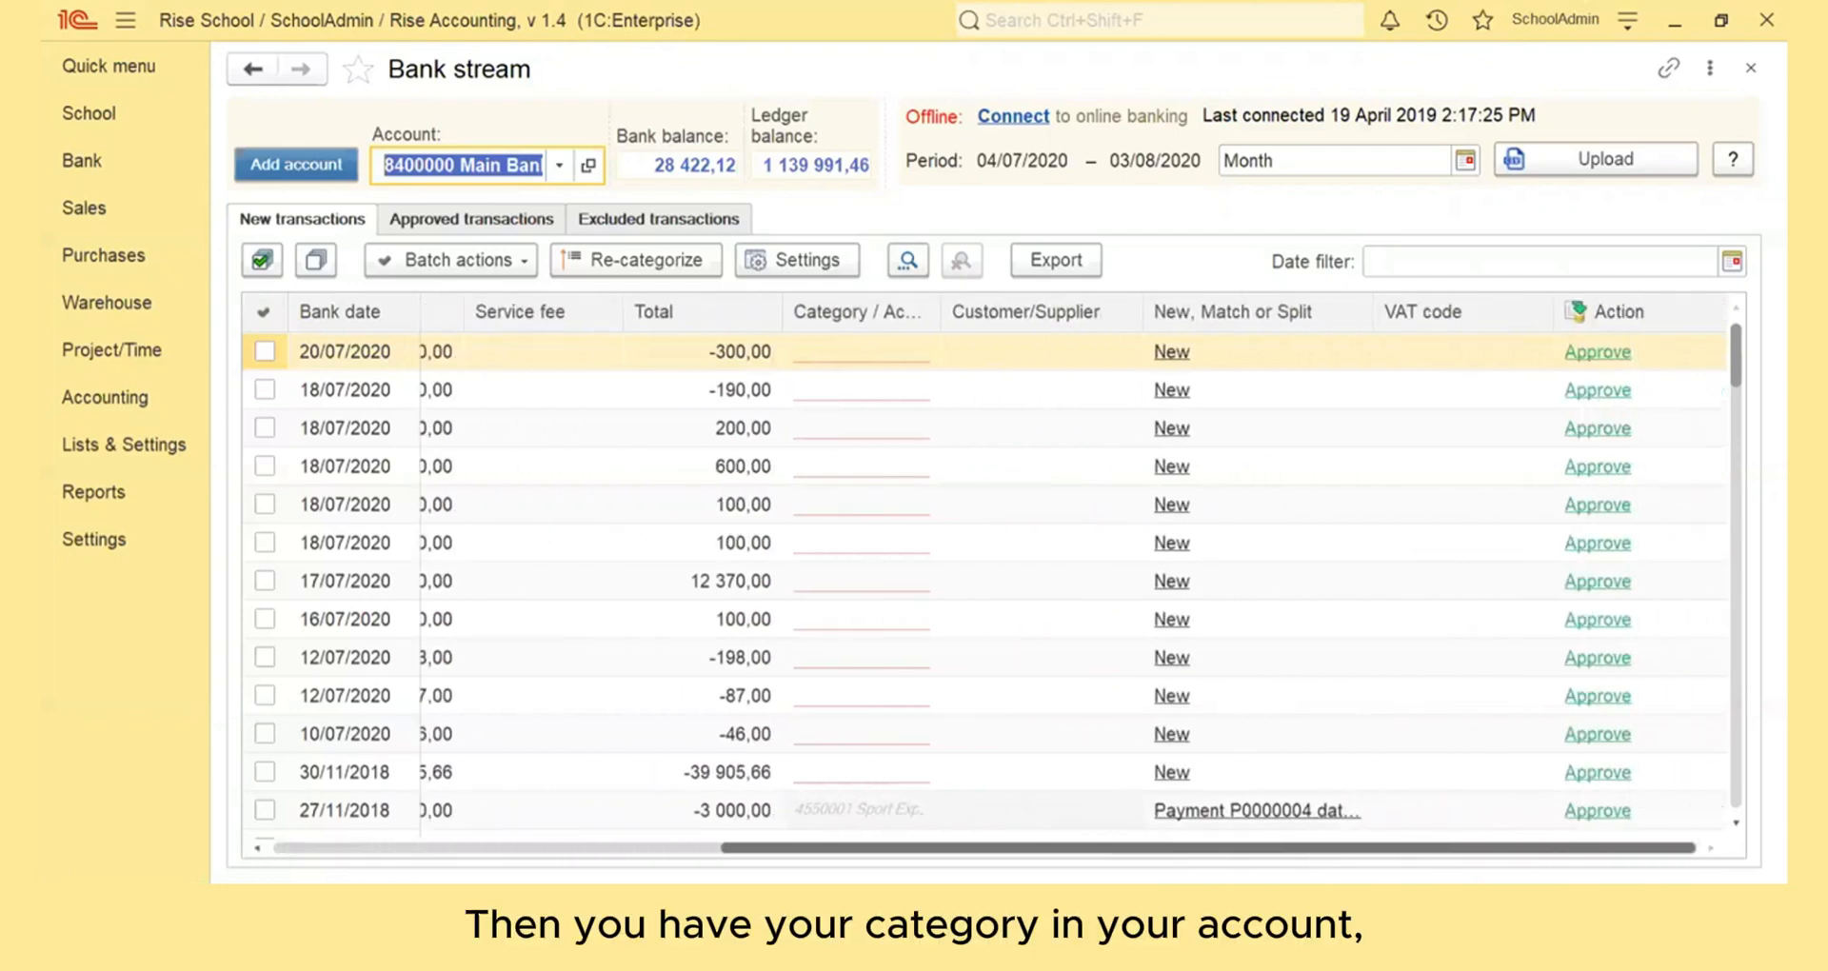
click(860, 367)
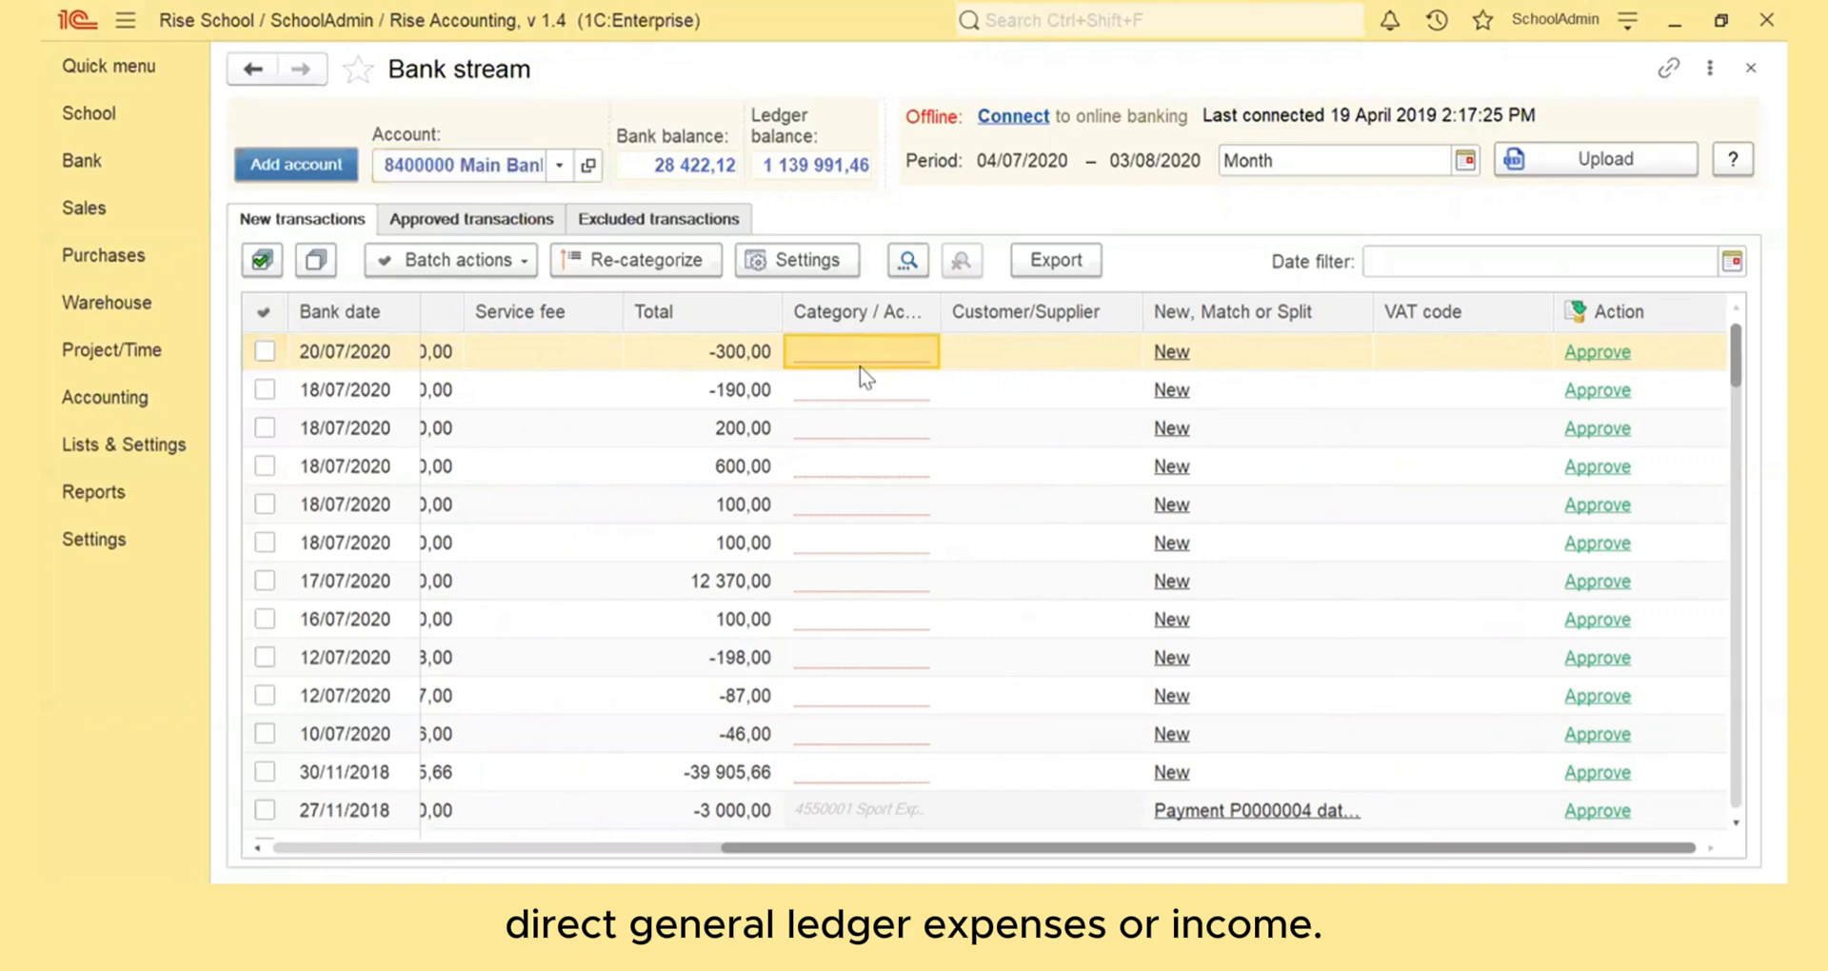
click(1016, 349)
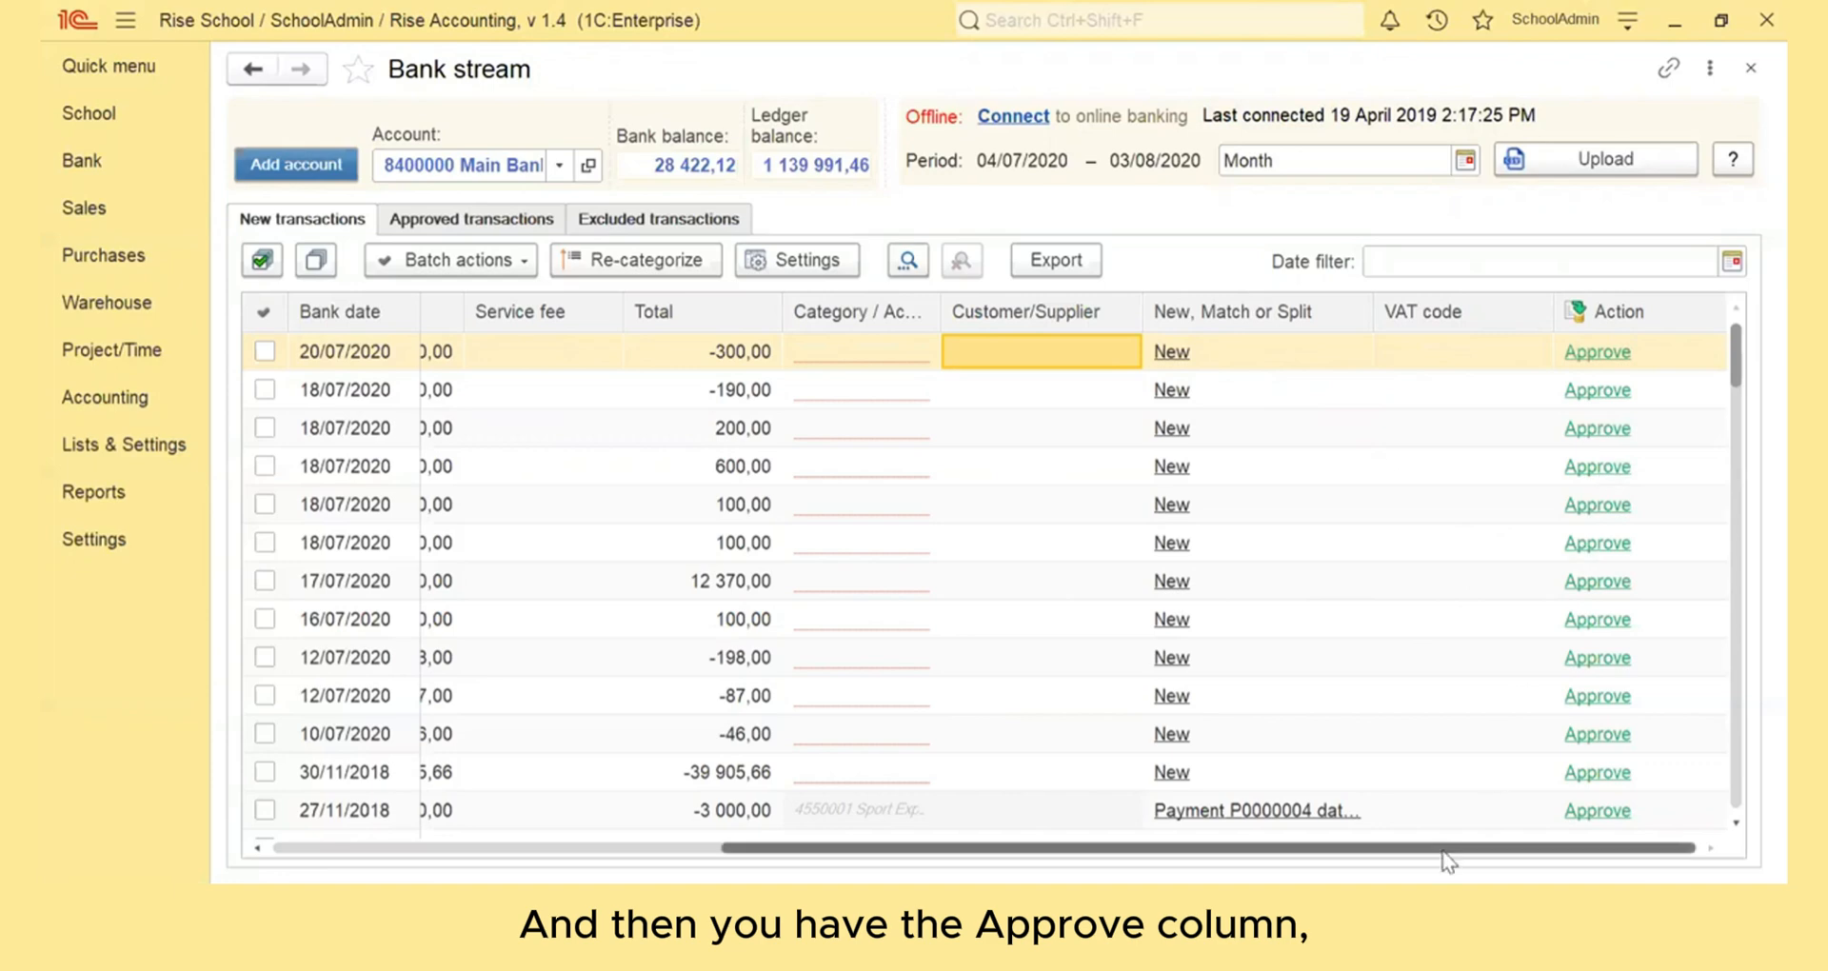
drag(1436, 853, 988, 854)
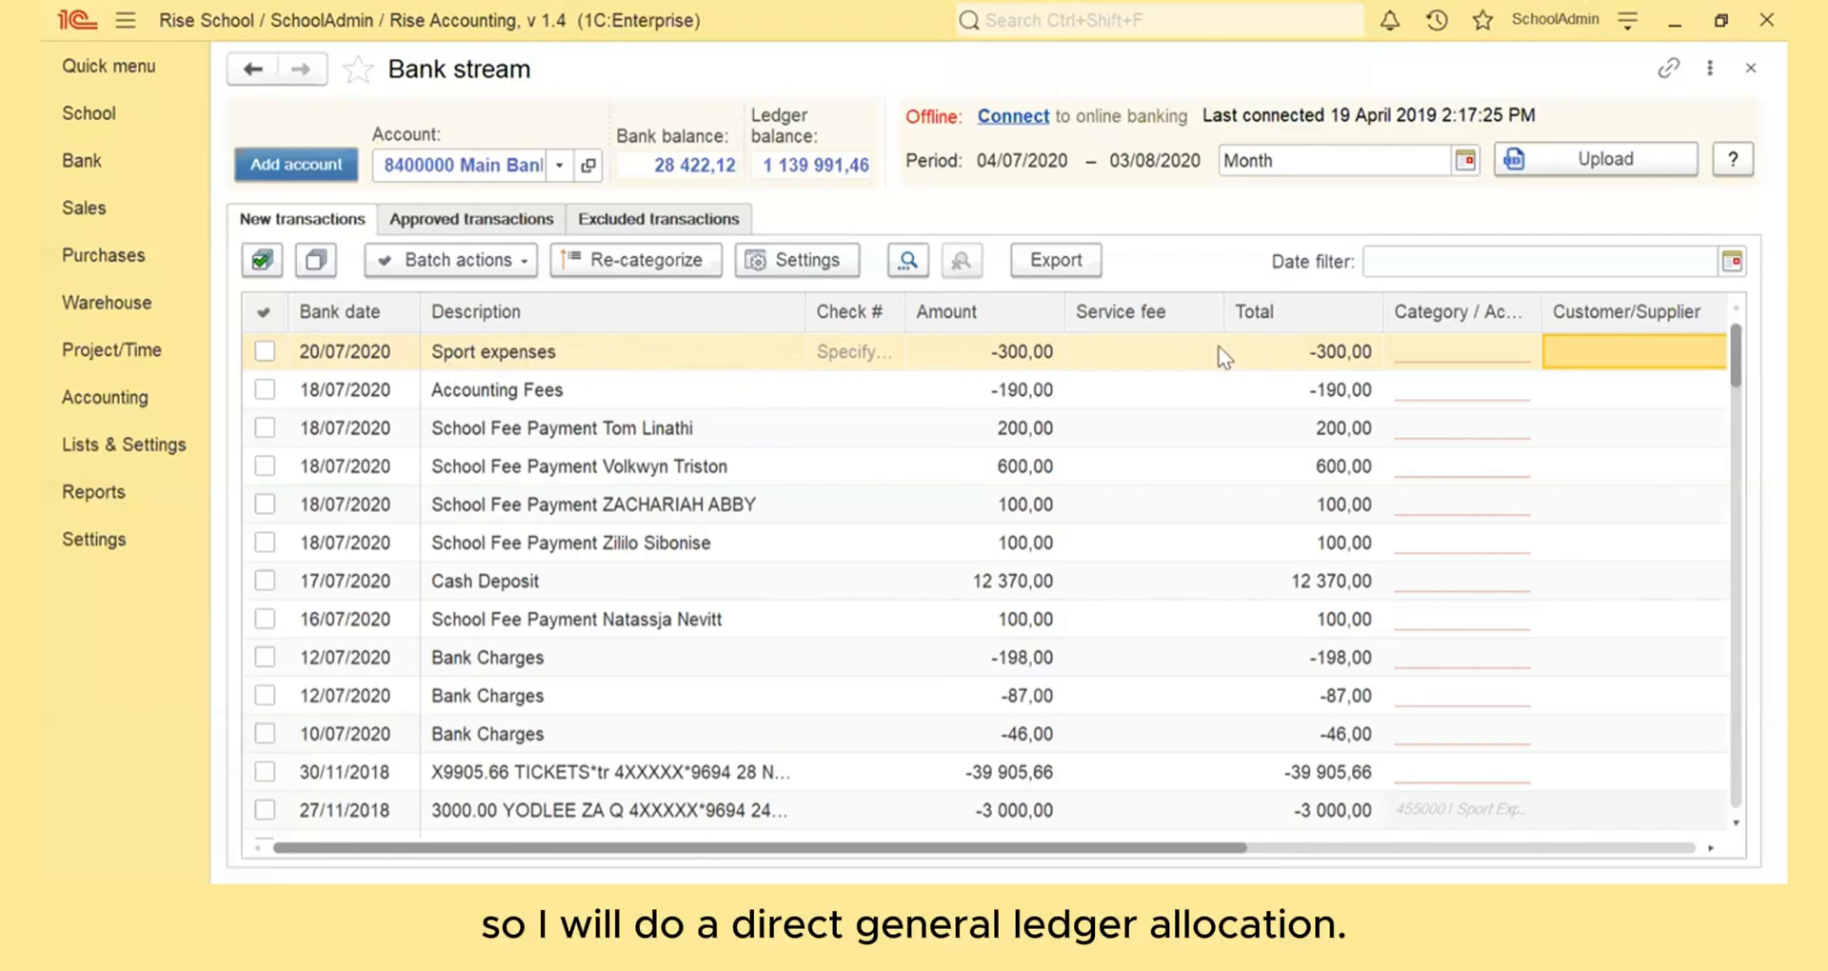
- Categorize the 20/07/2020 Sport expenses transaction under the Sport Expenses account and approve it
click(1458, 357)
text(spor)
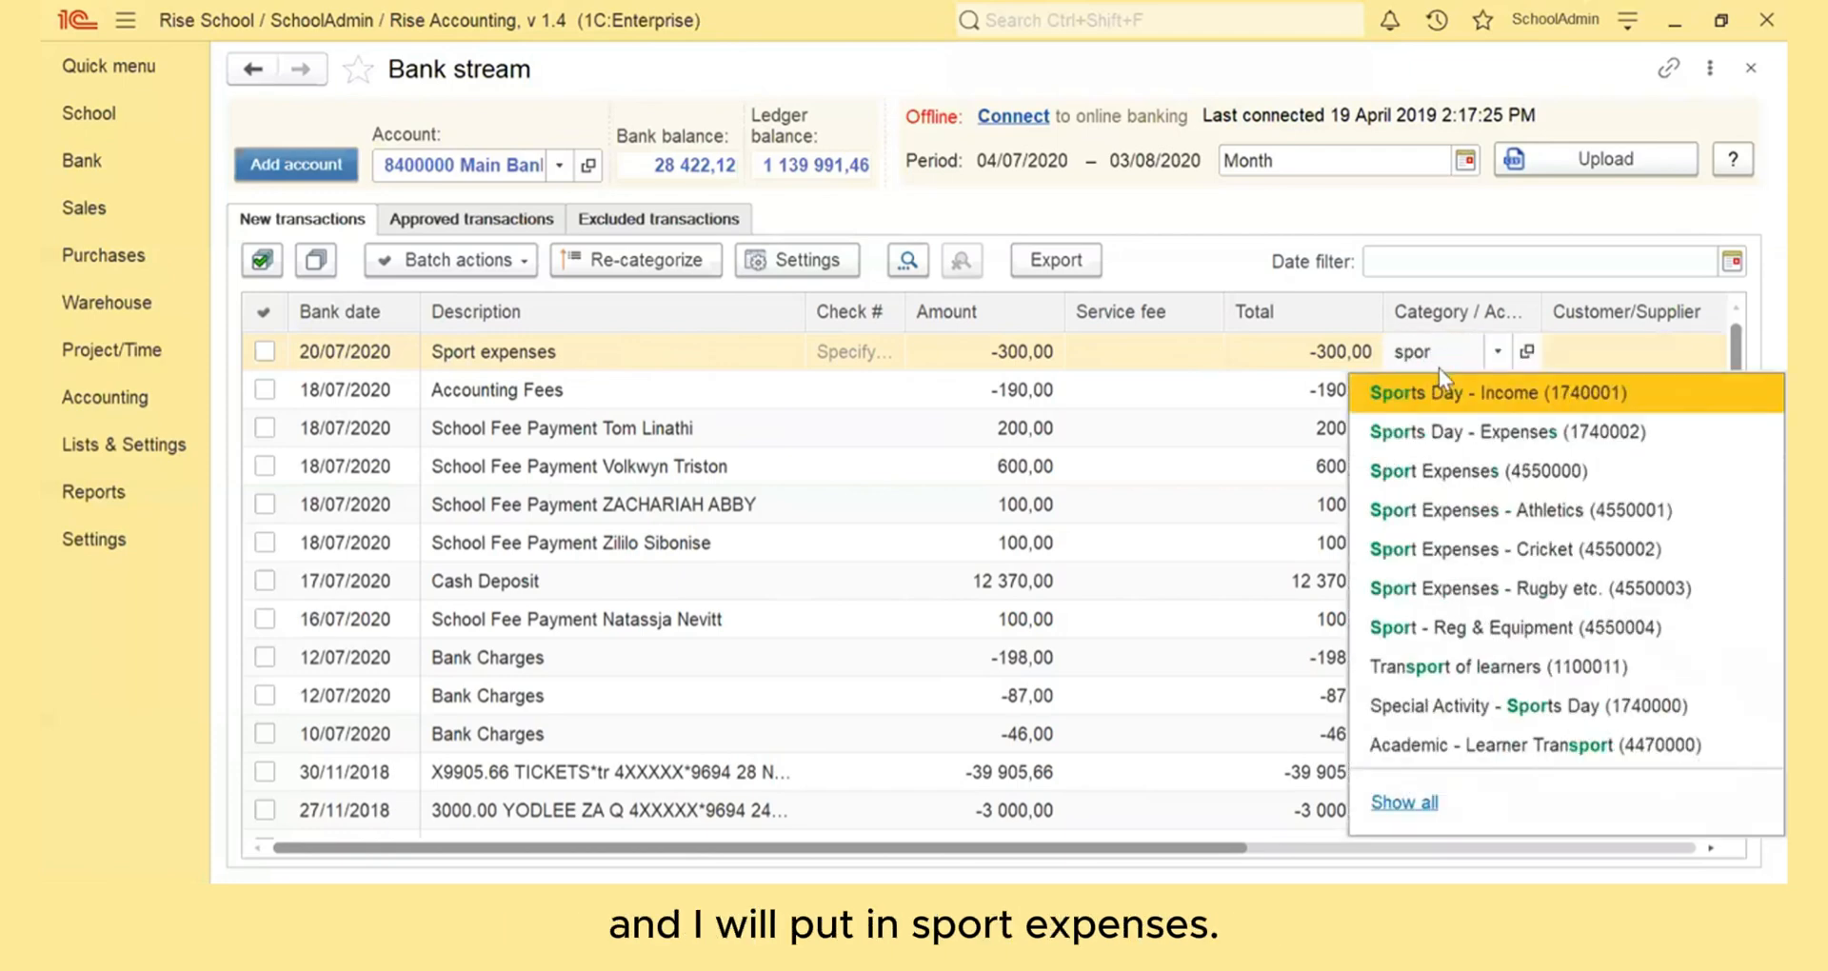
click(1490, 476)
drag(1122, 847, 1597, 826)
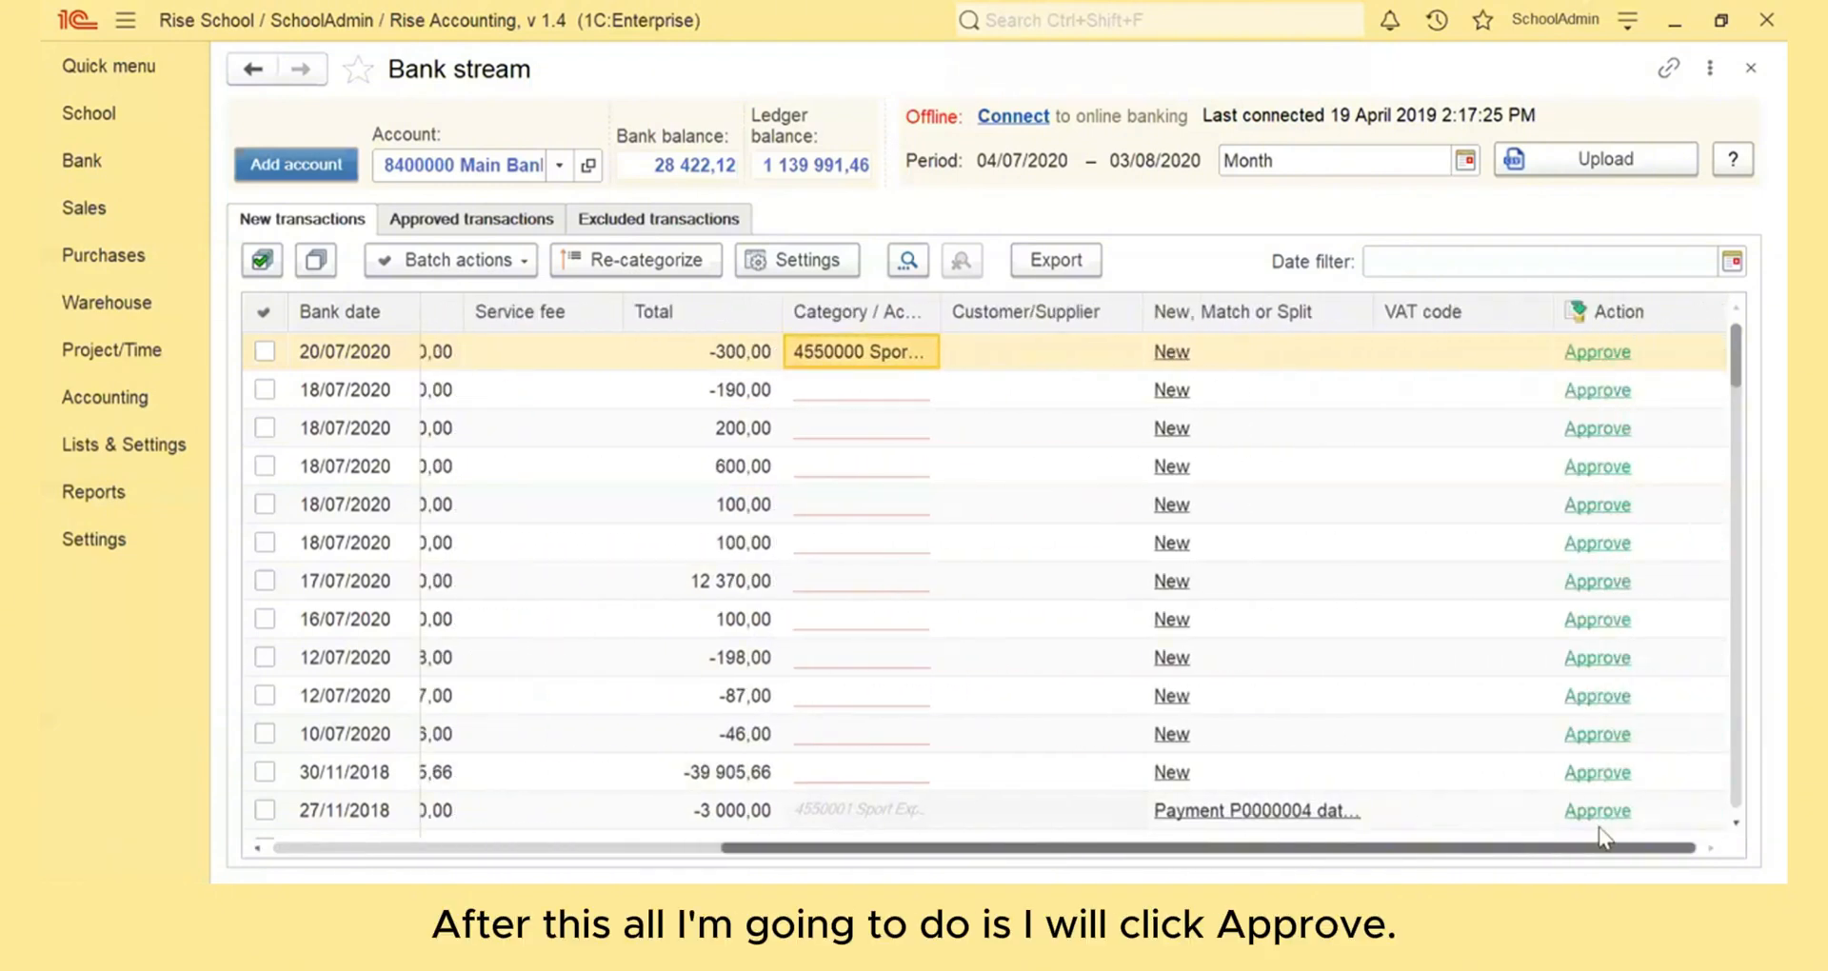
click(1613, 356)
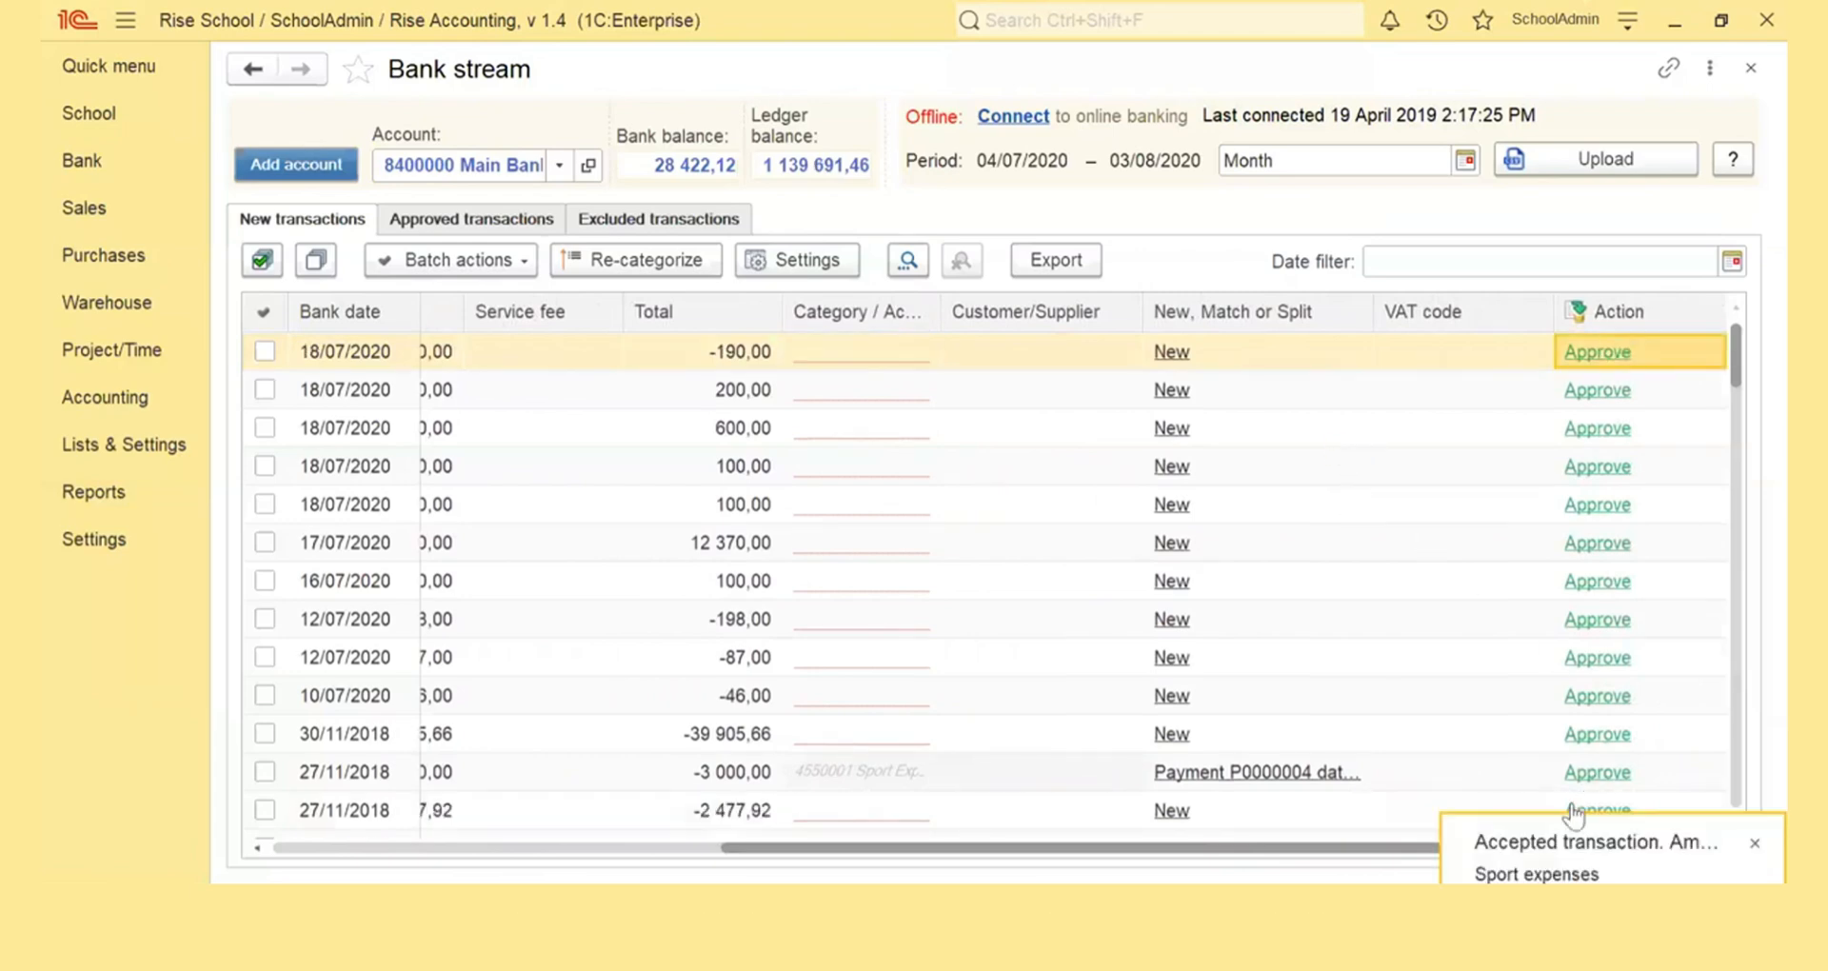
click(1752, 843)
- Assign the Admin - Accounting Fees account to the 18/07/2020 Accounting Fees transaction and approve it
scroll(1074, 591, left, 5)
scroll(598, 705, left, 2)
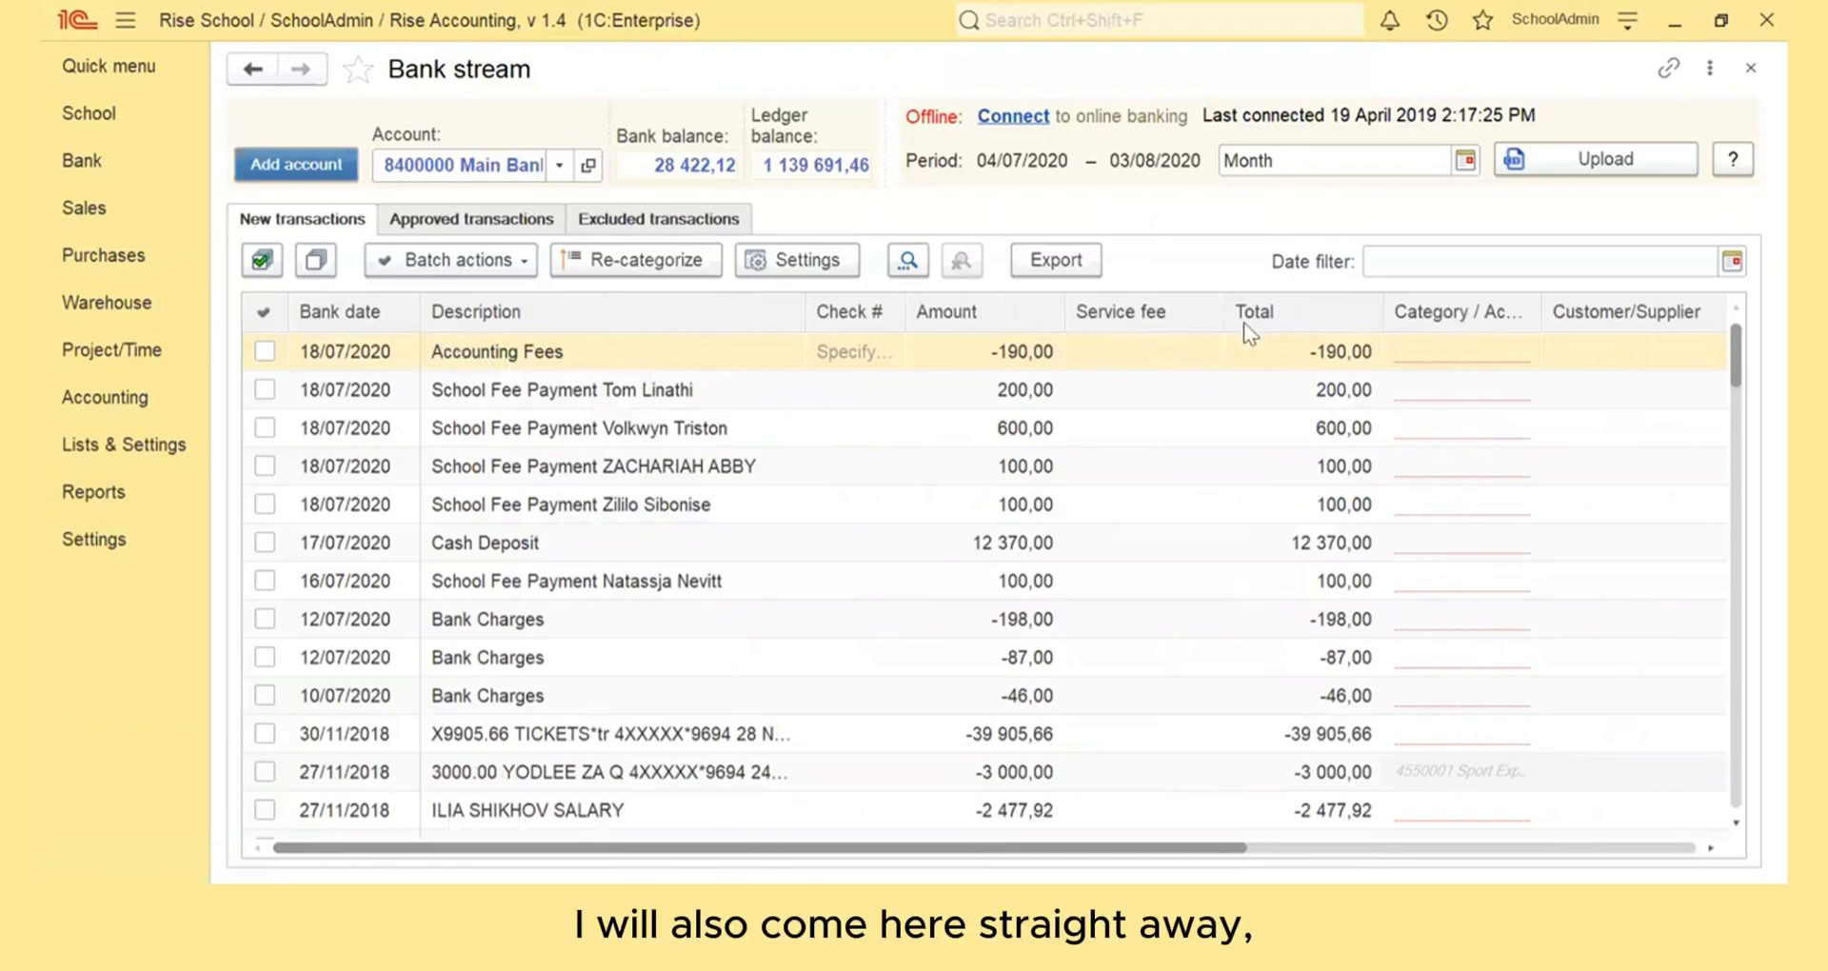
click(1401, 362)
text(a)
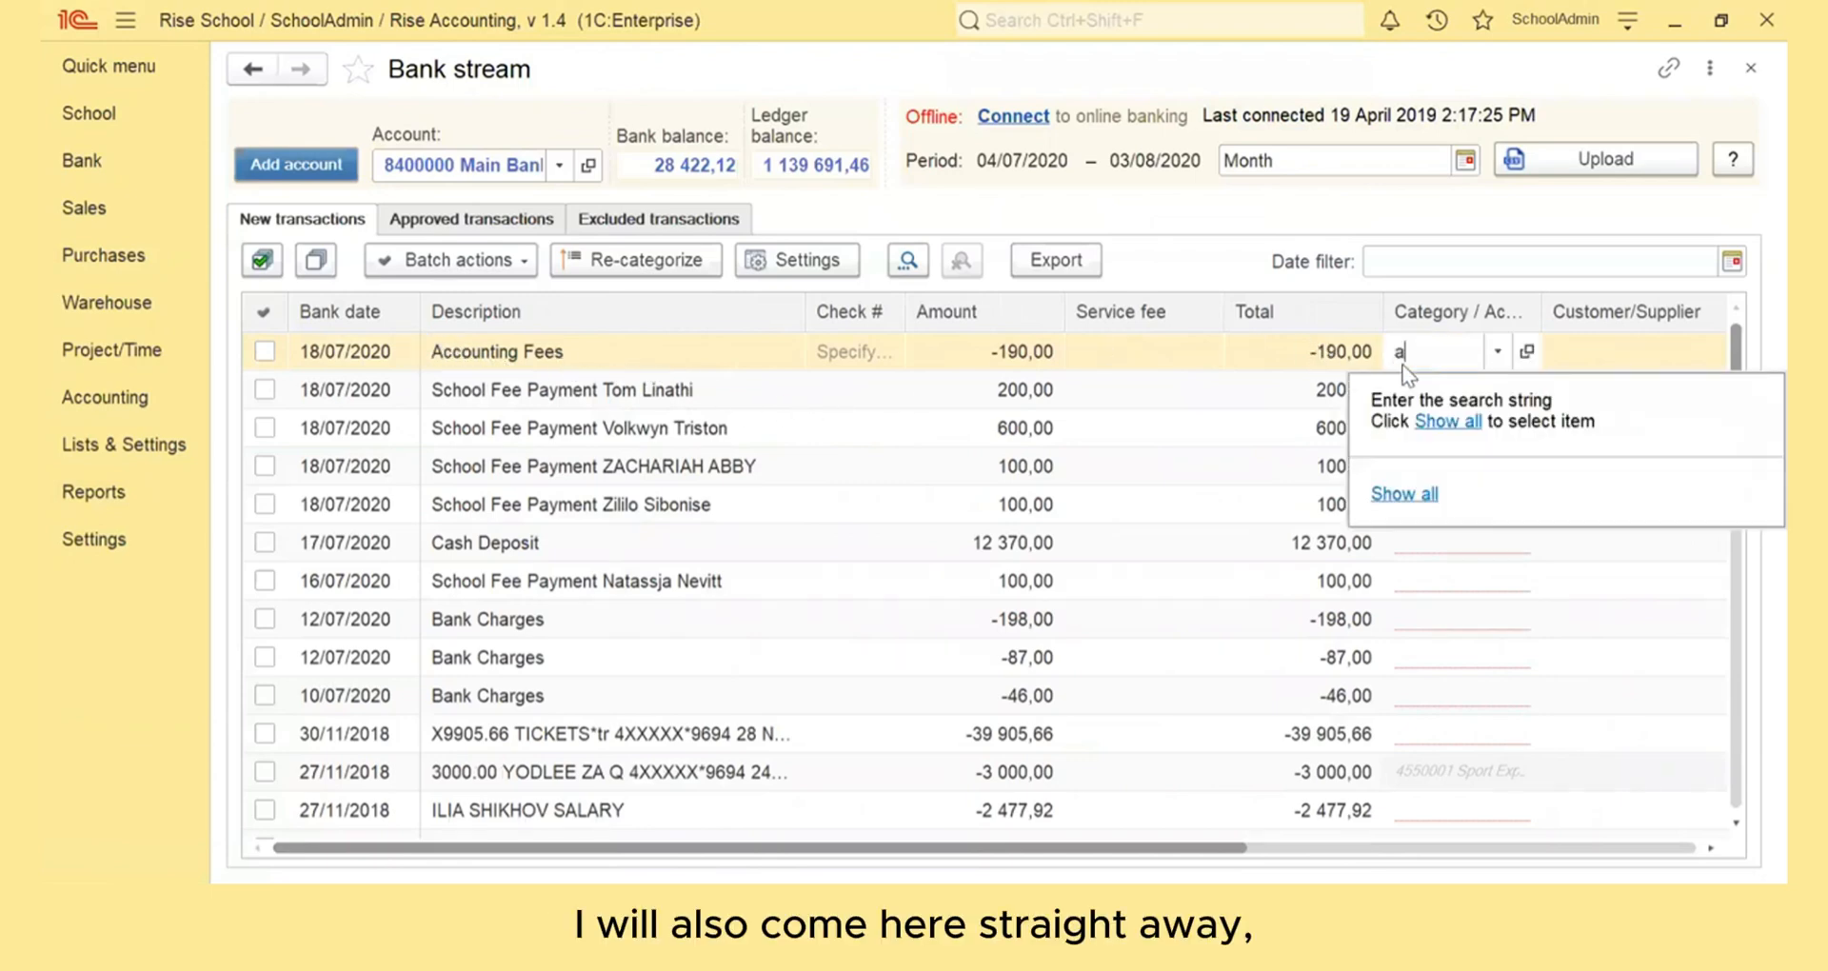
text(ccoun)
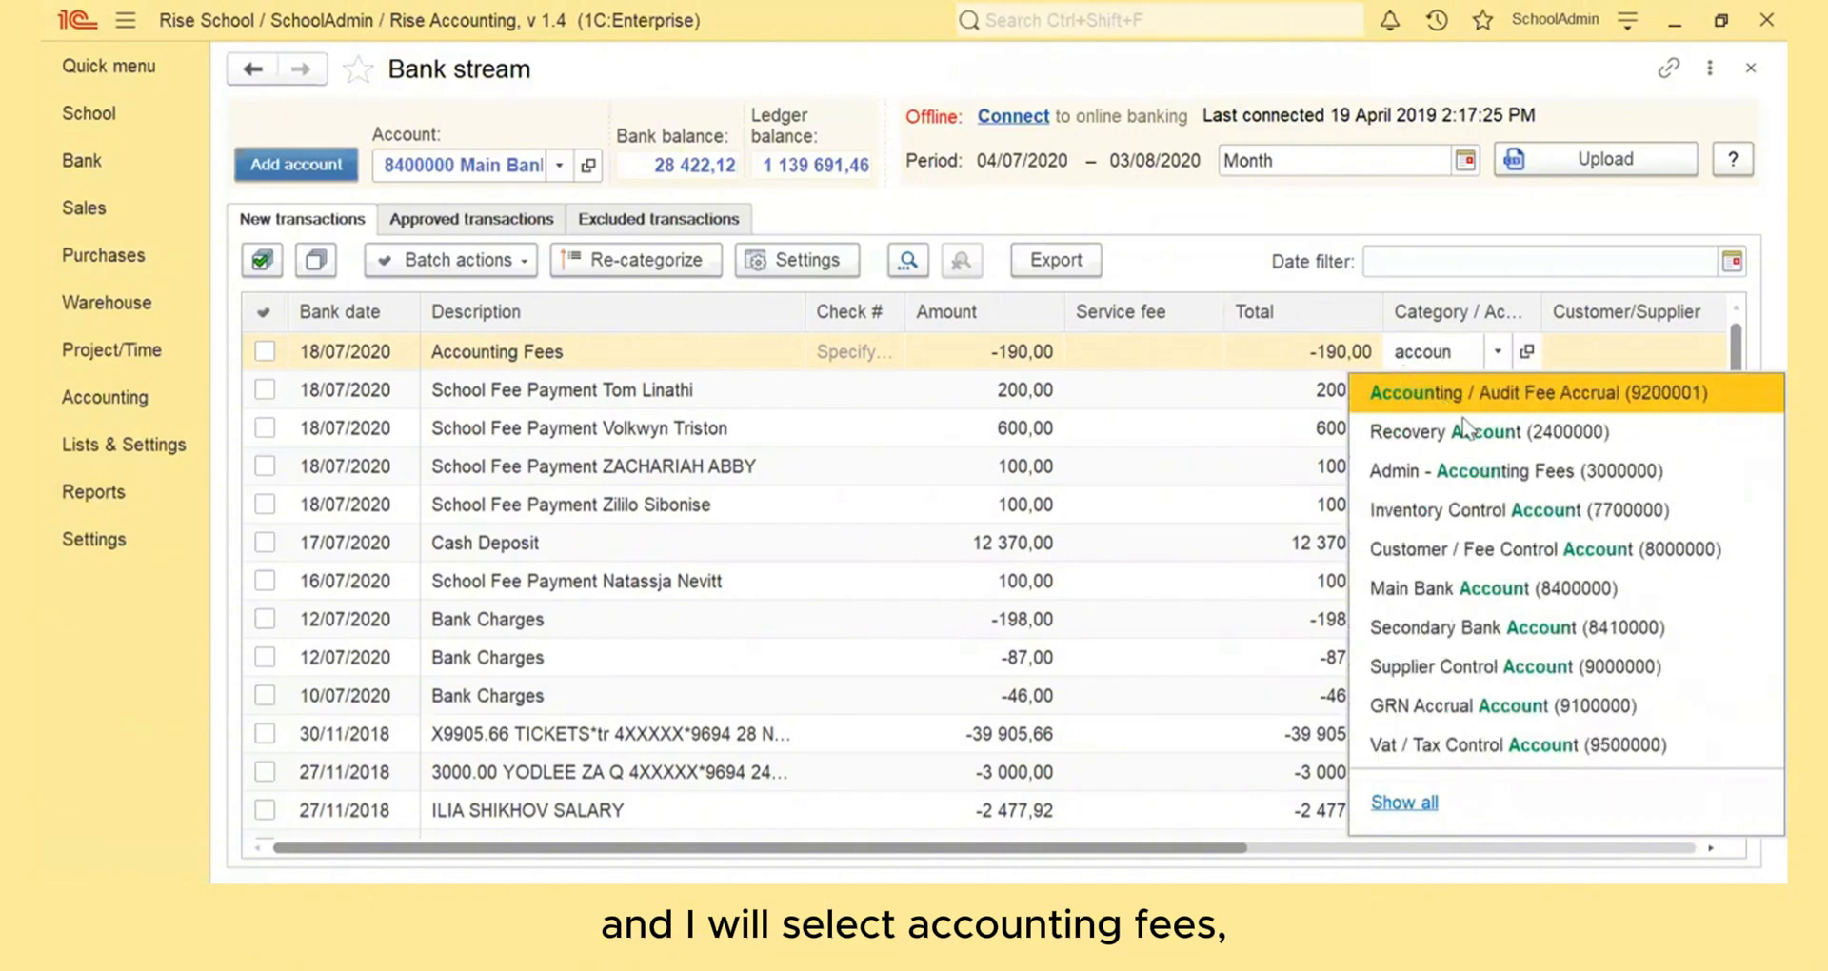
click(1482, 461)
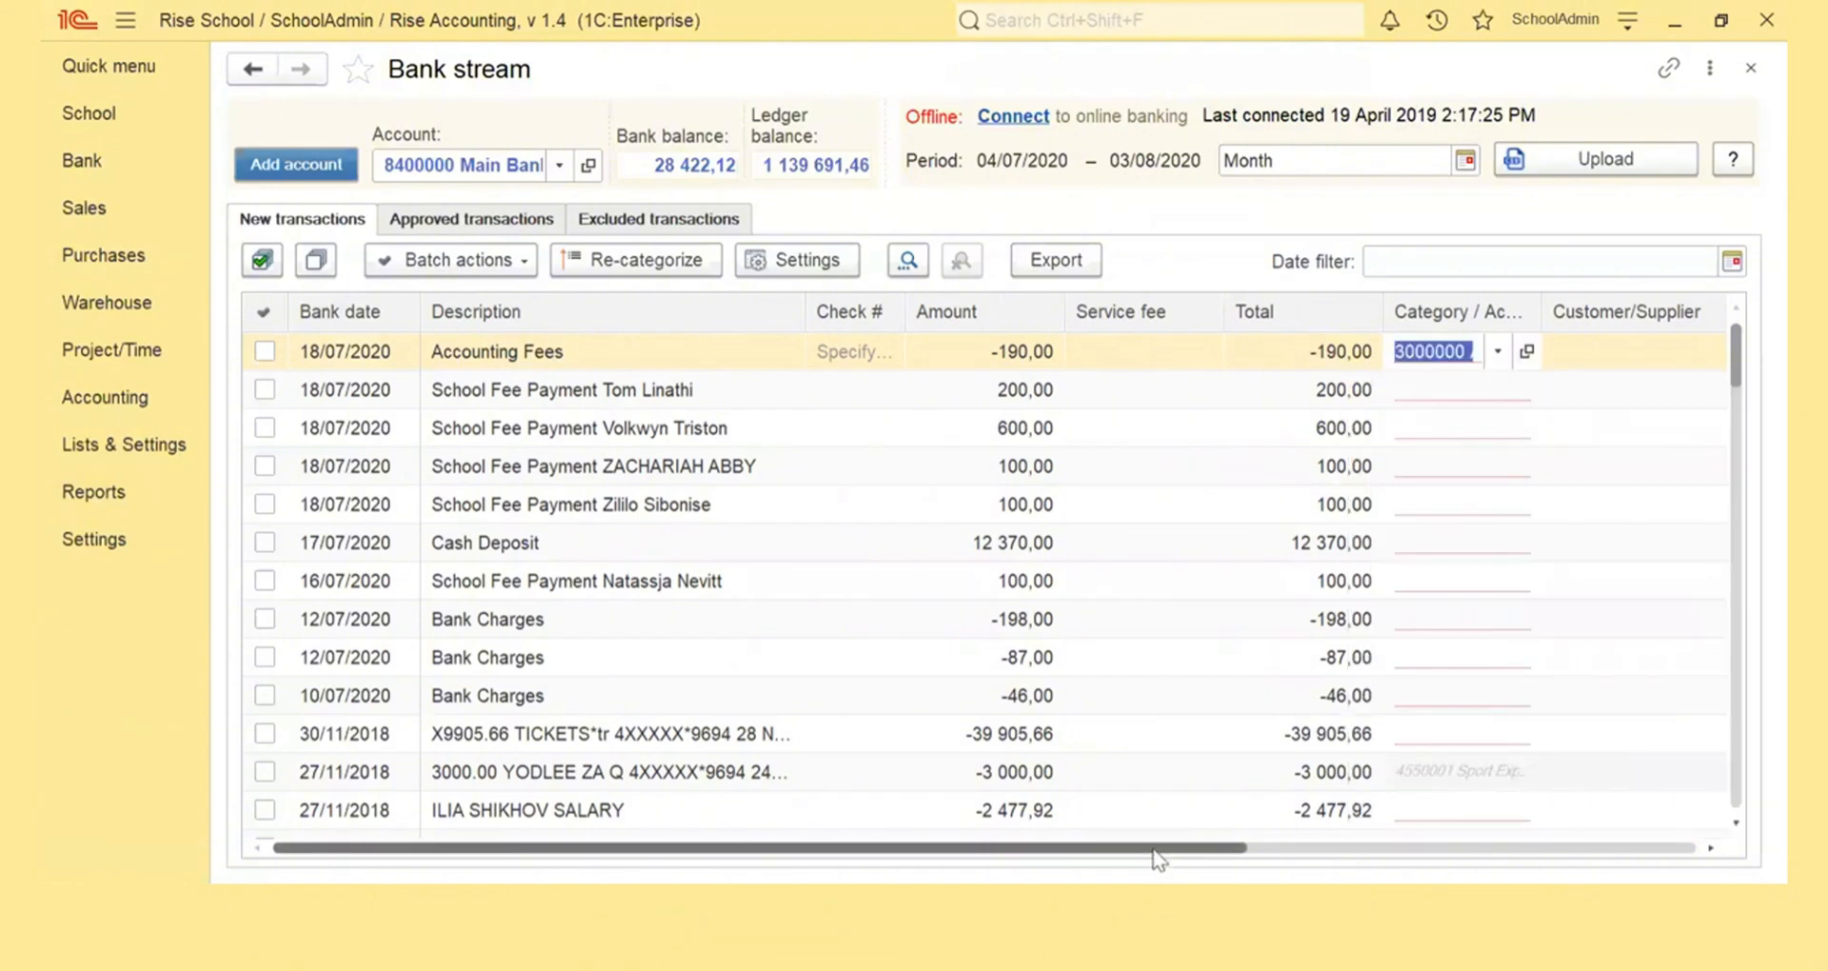
drag(1151, 847, 1597, 847)
click(1597, 352)
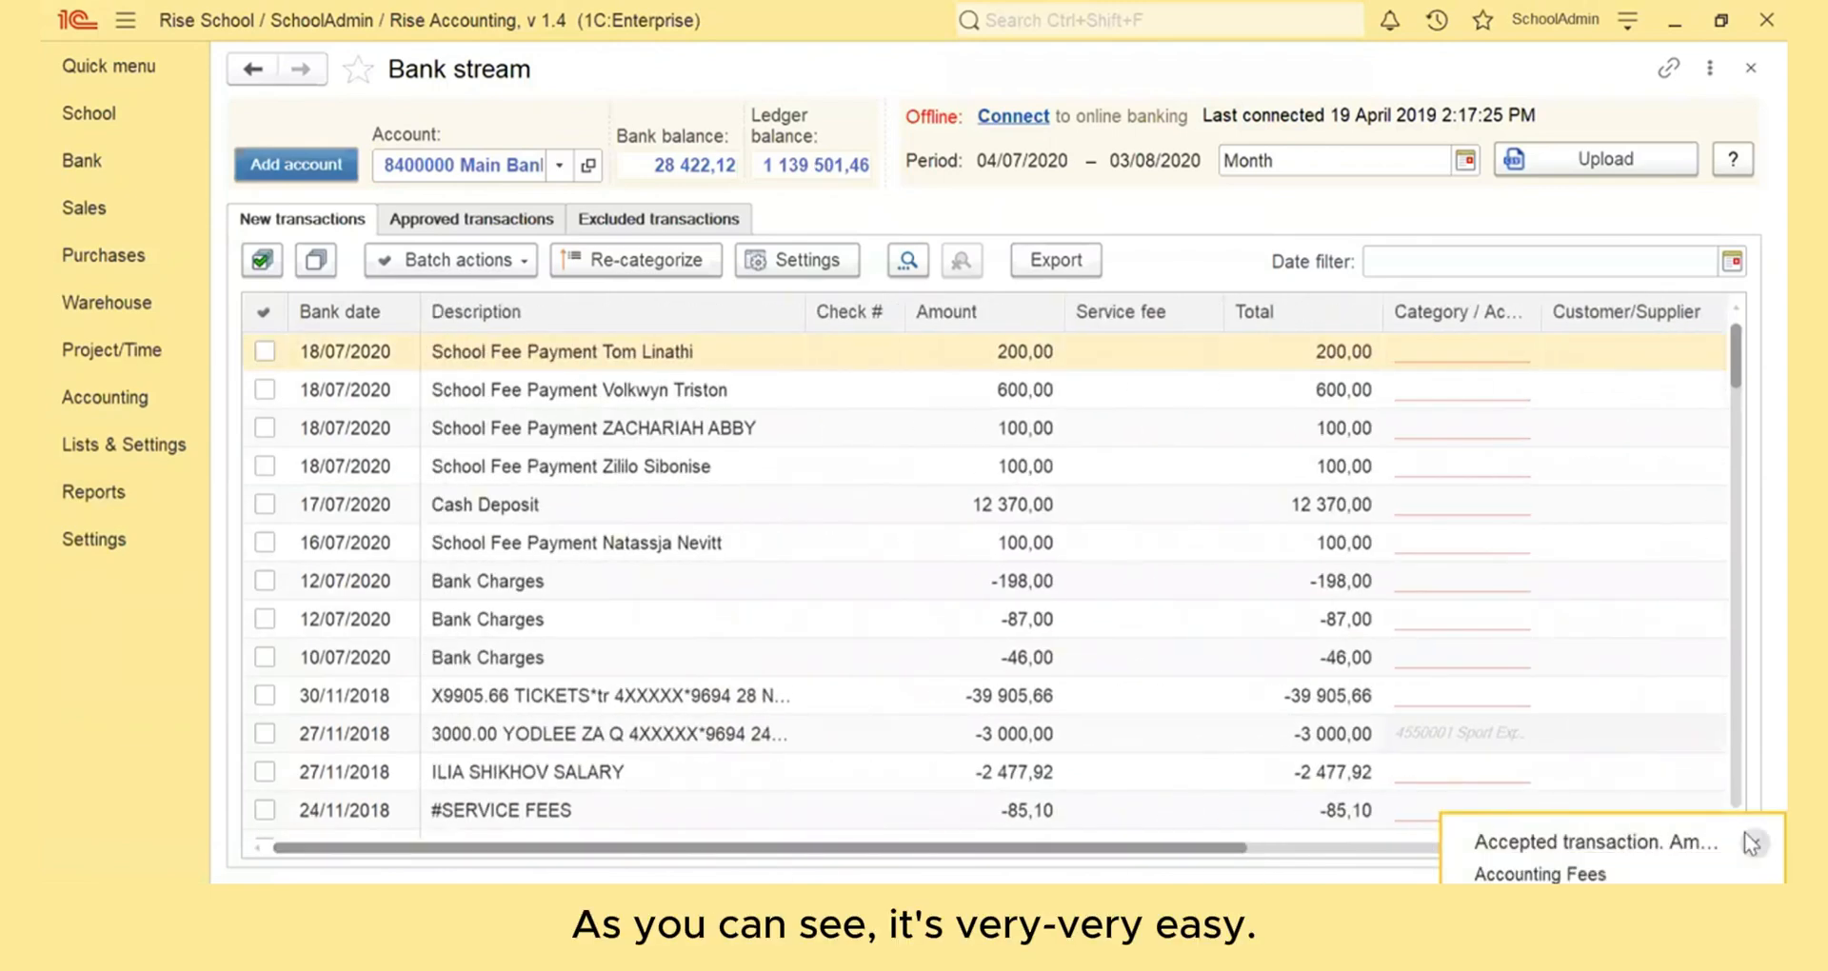
click(1746, 836)
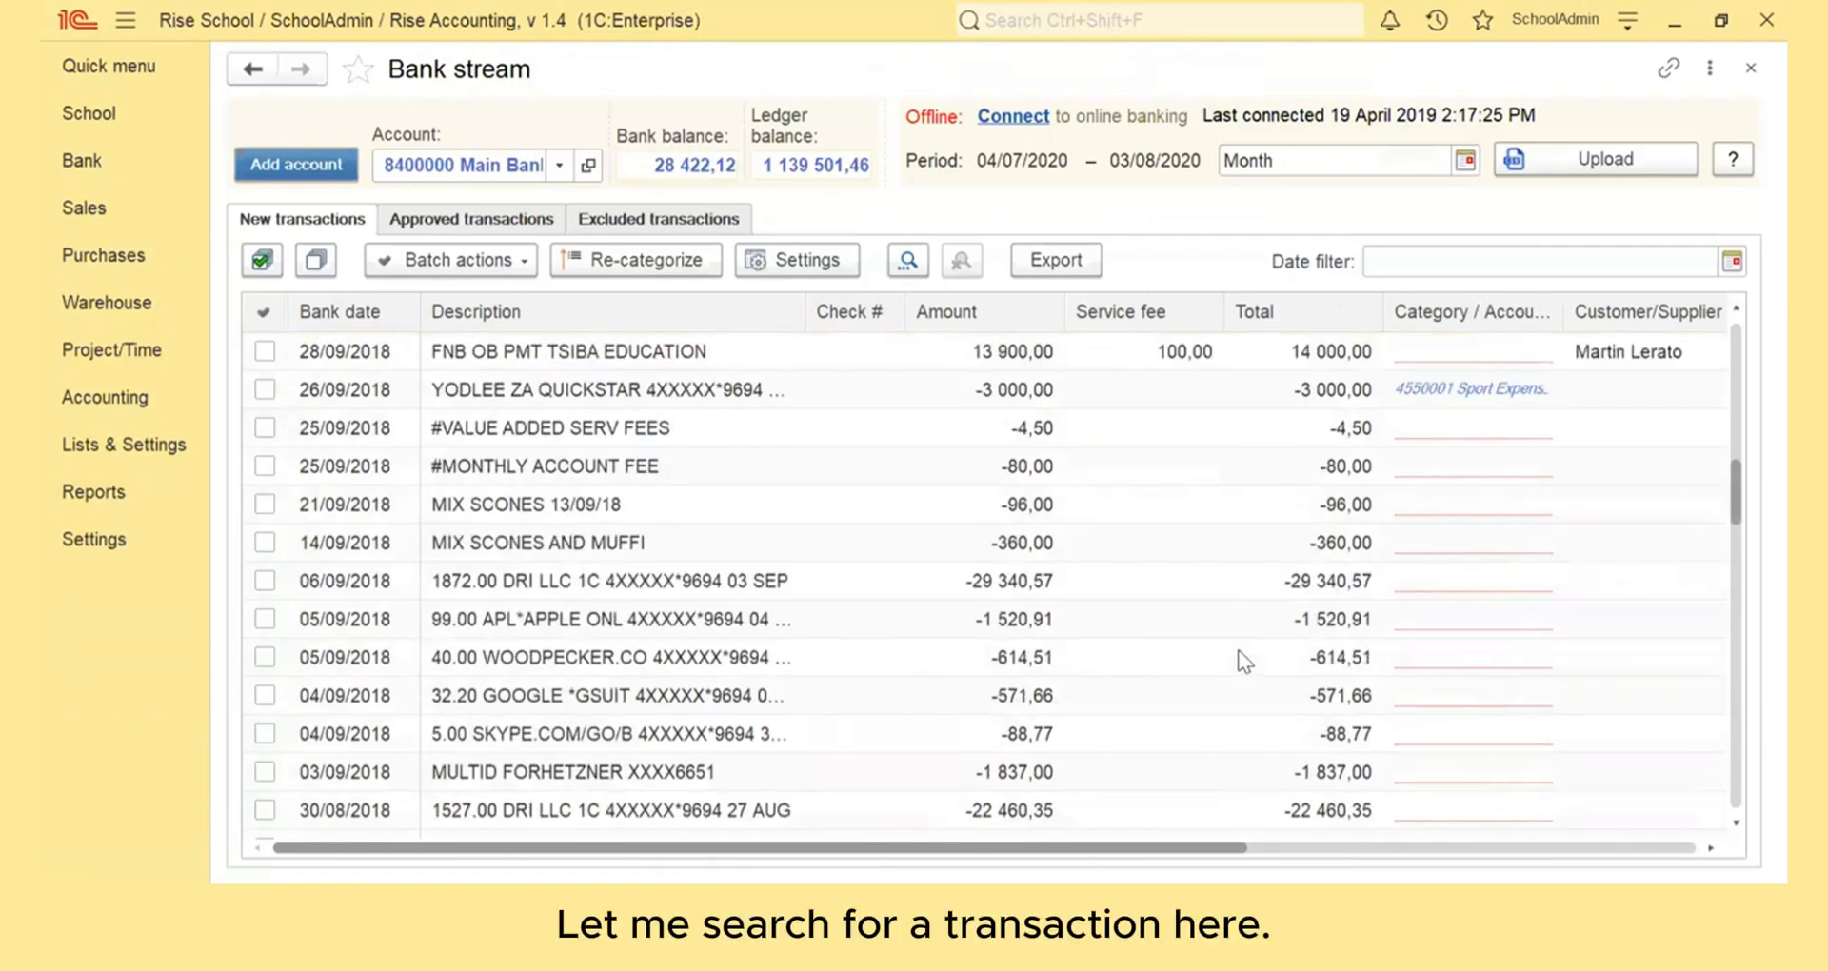
- Start splitting the 04/09/2018 GOOGLE *GSUIT transaction of -571,66
click(1024, 695)
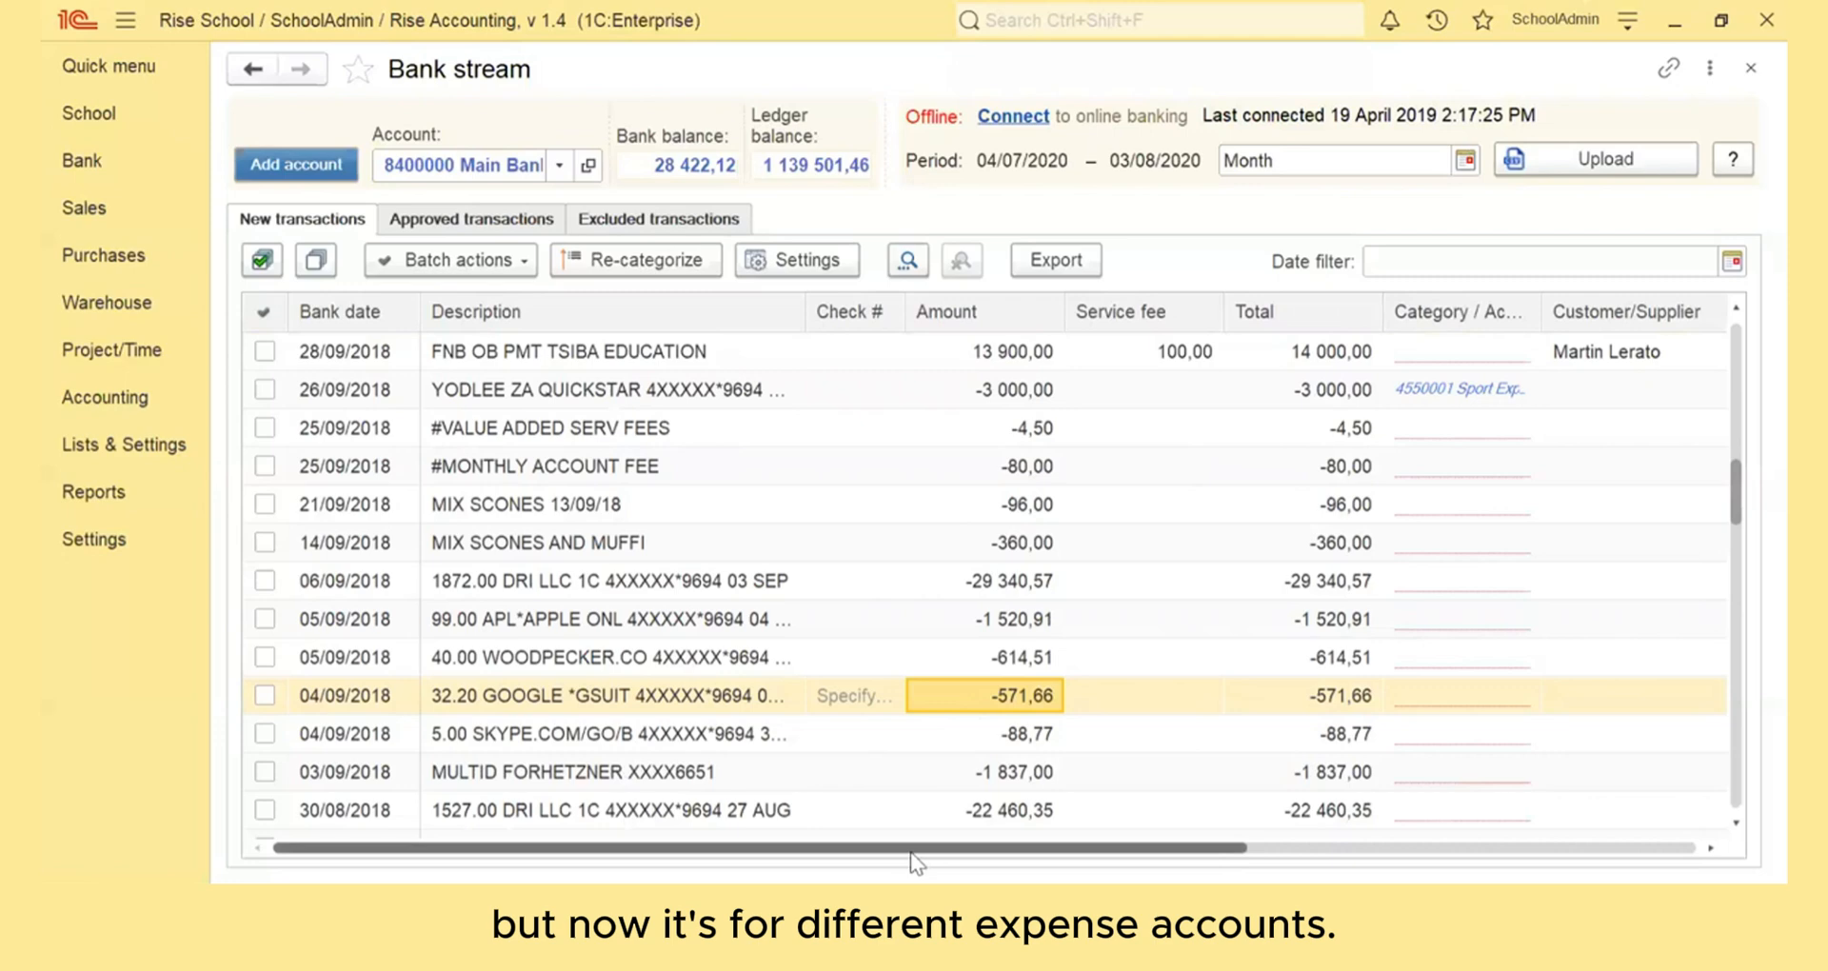
drag(912, 849, 1419, 819)
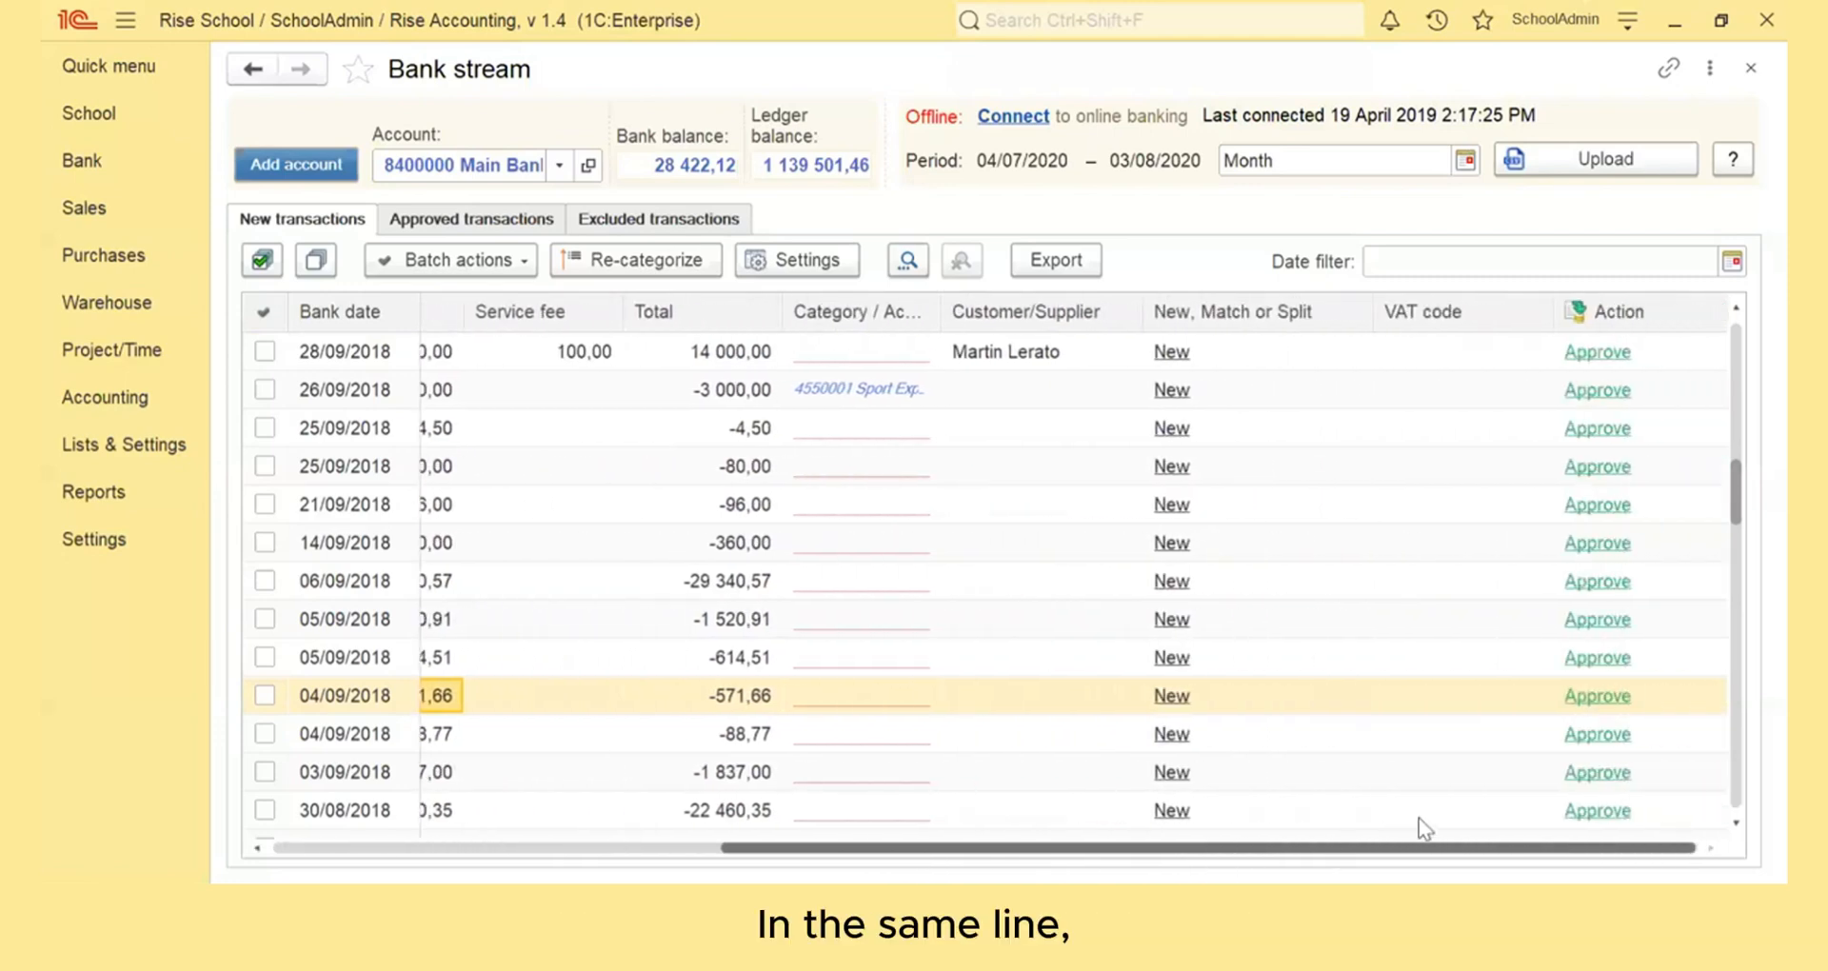
click(1166, 696)
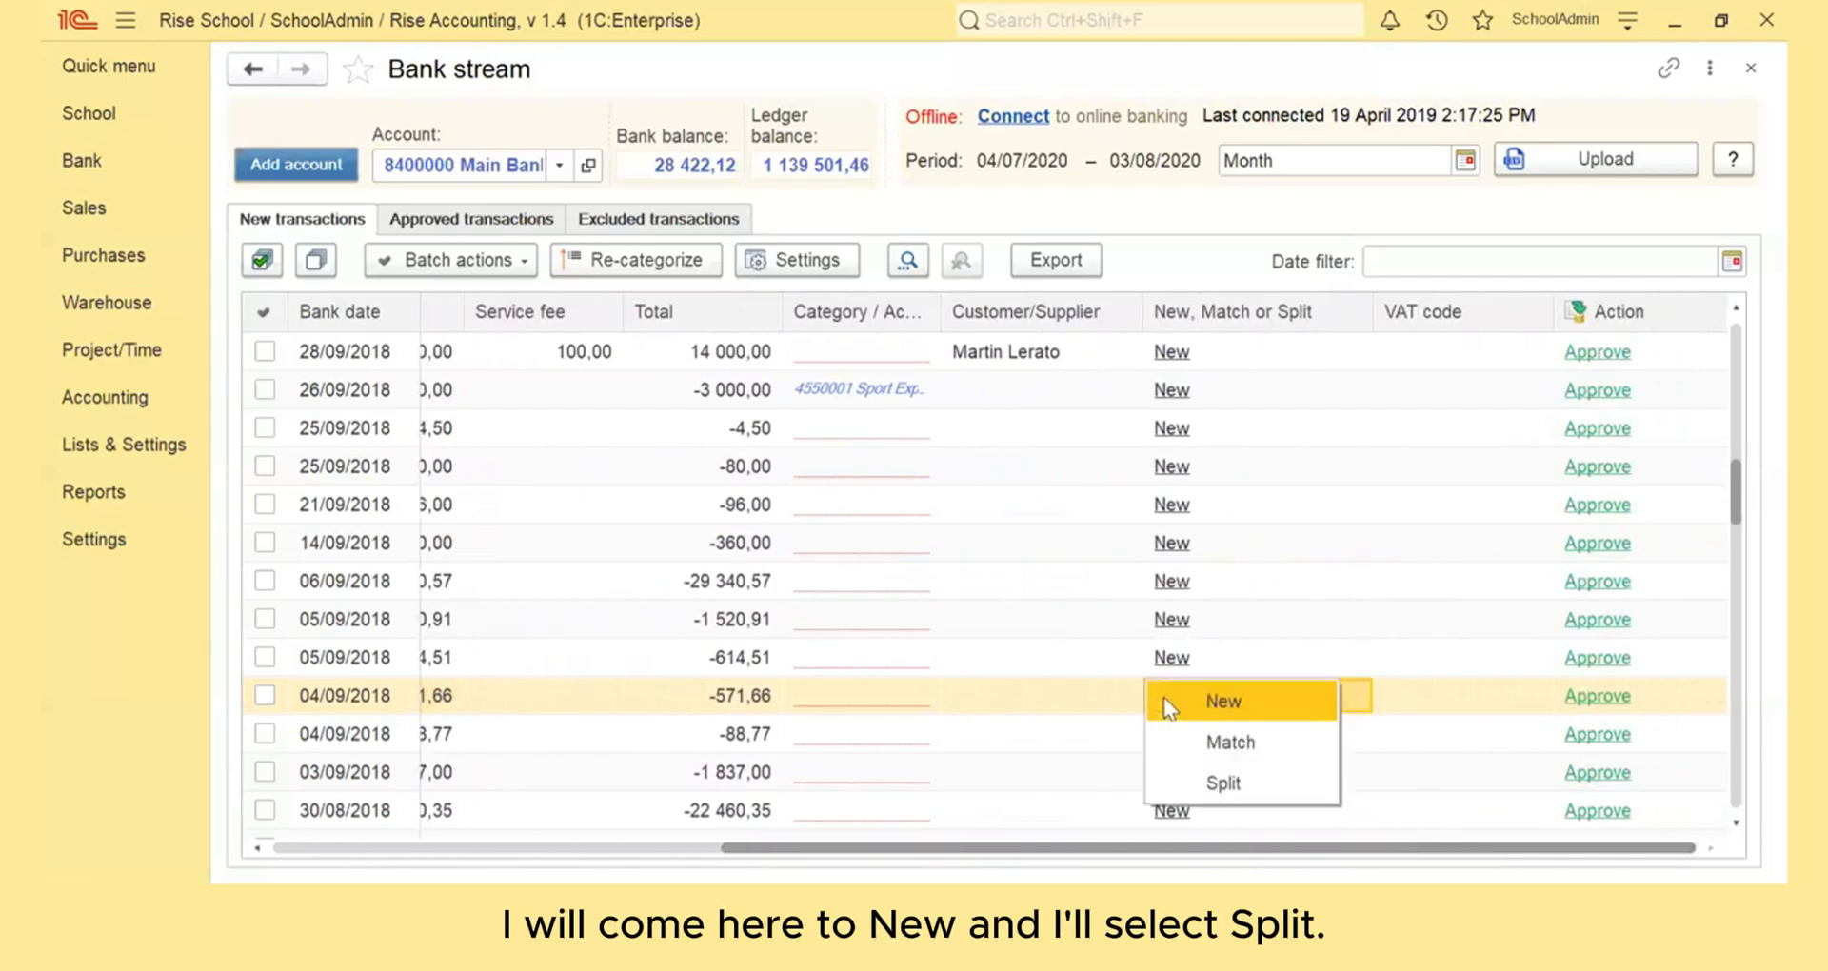
click(1186, 776)
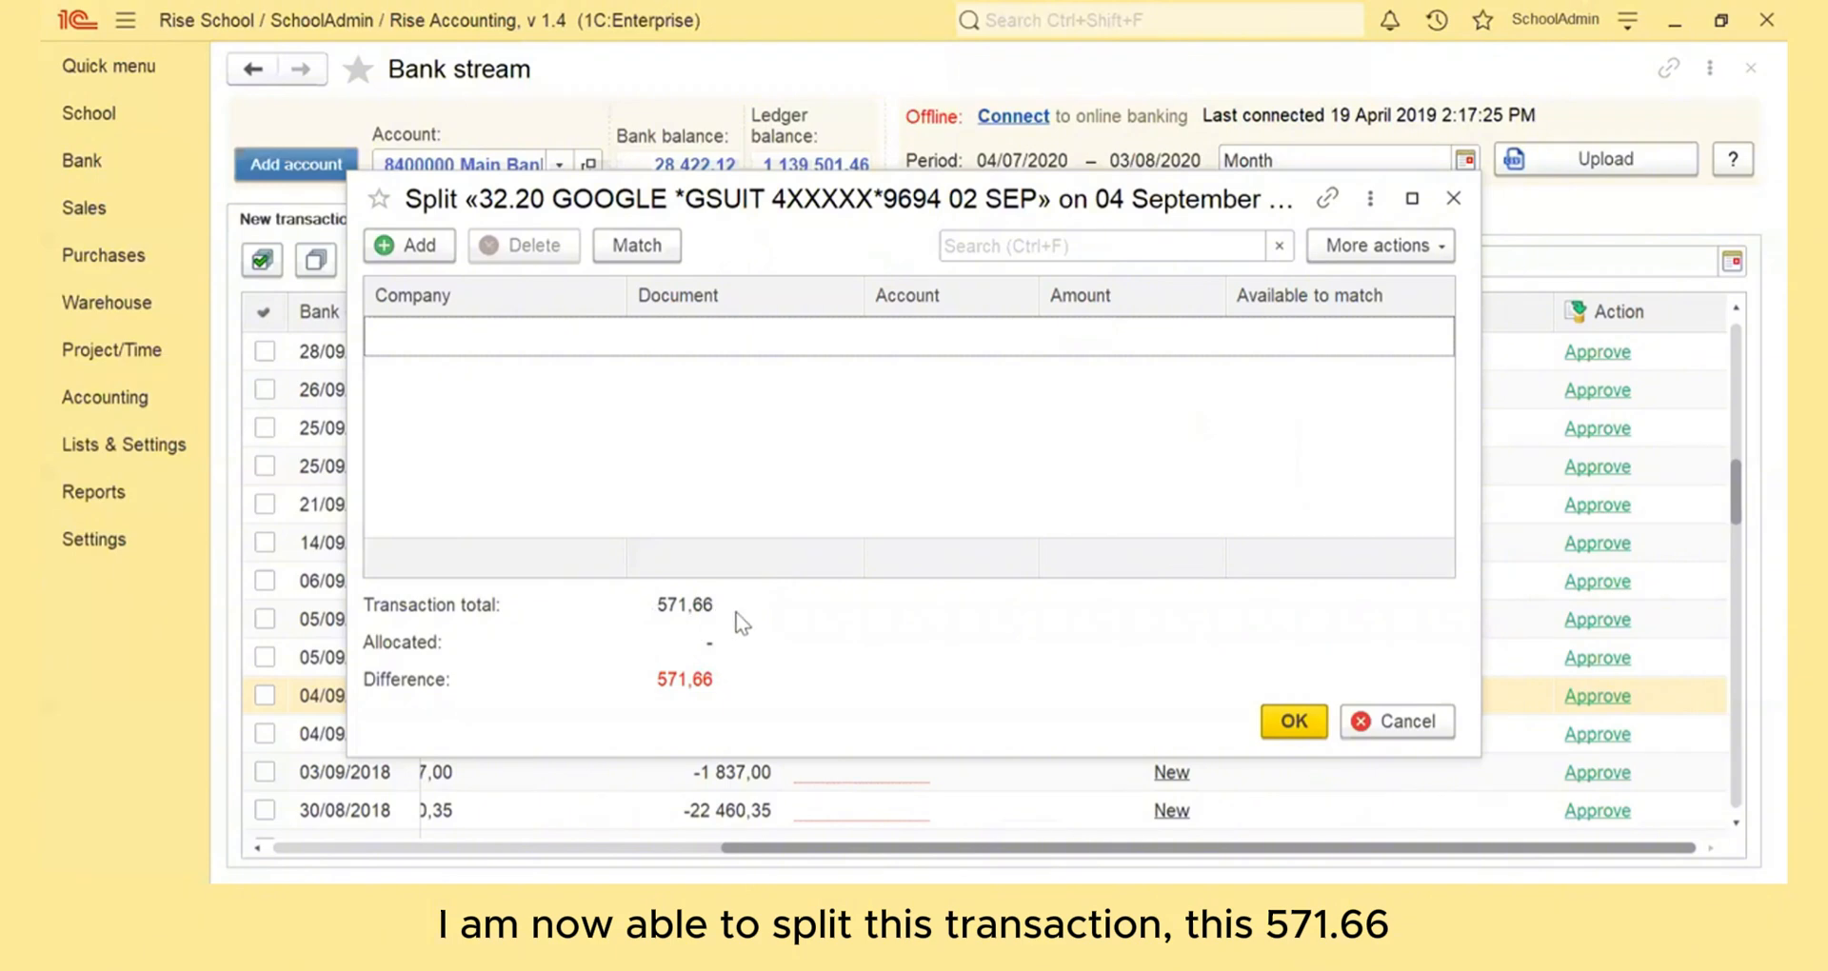
- Add a split line to the Admin - Bank Charges account with an amount of 71,66
click(430, 250)
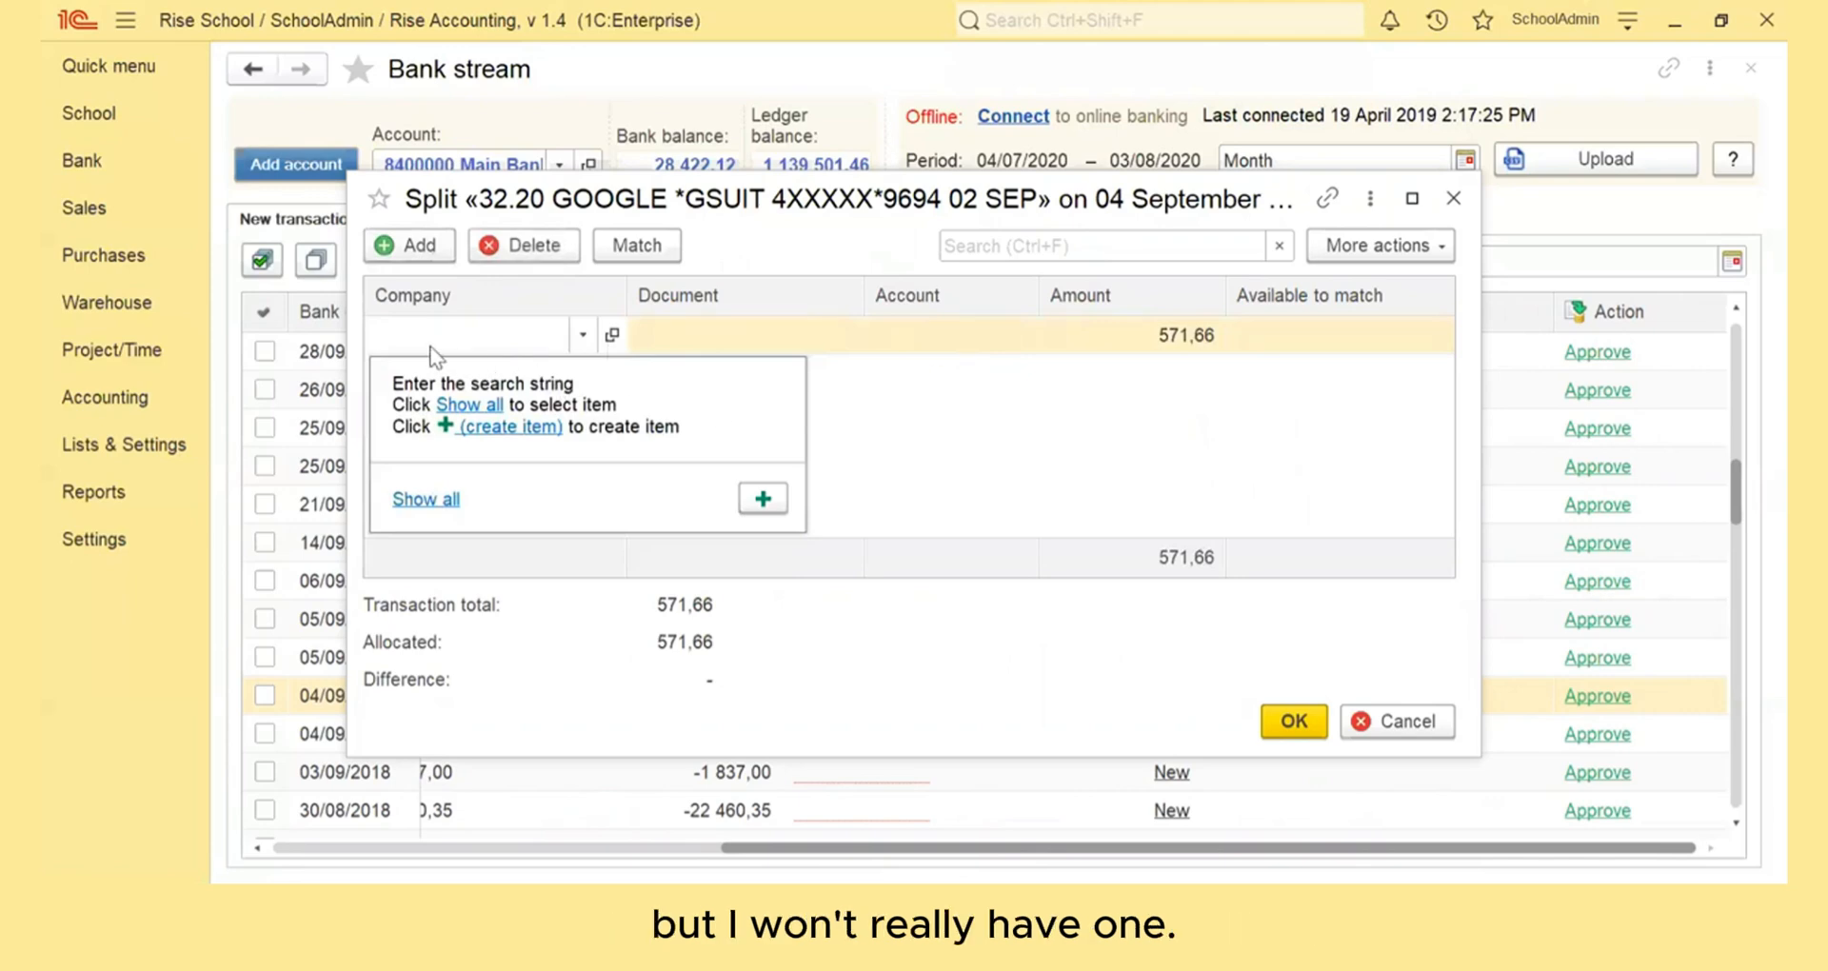
click(899, 335)
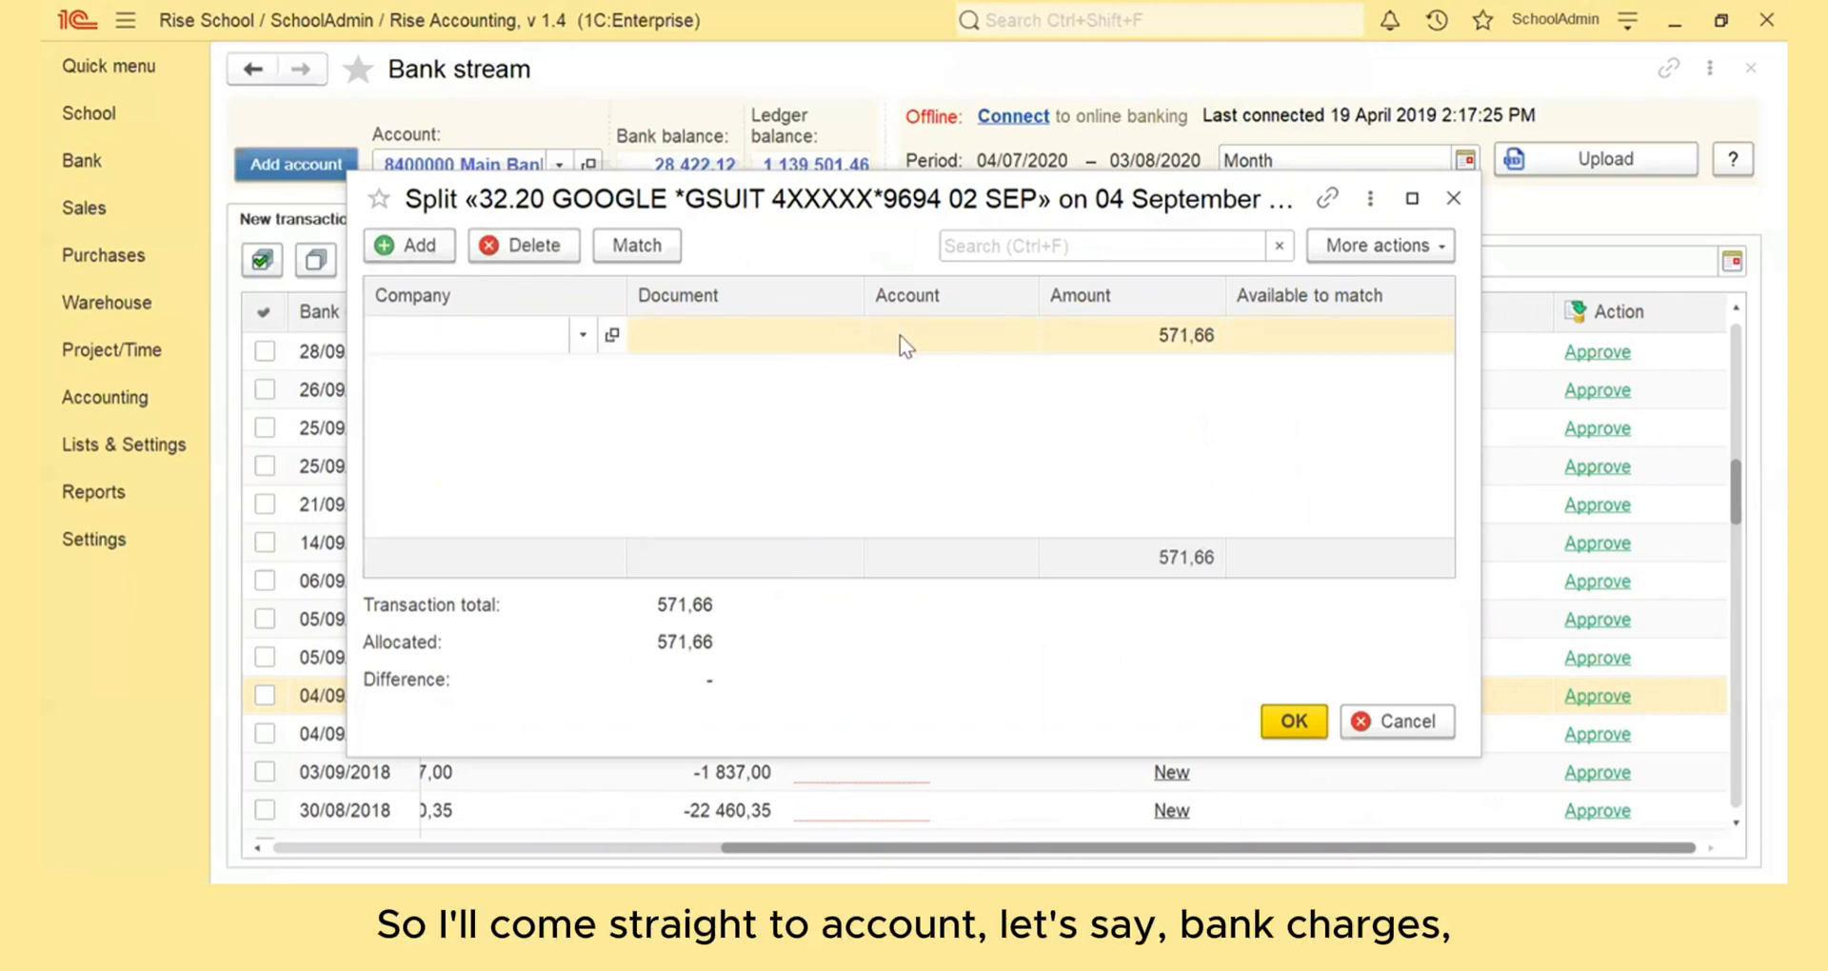
text(bank)
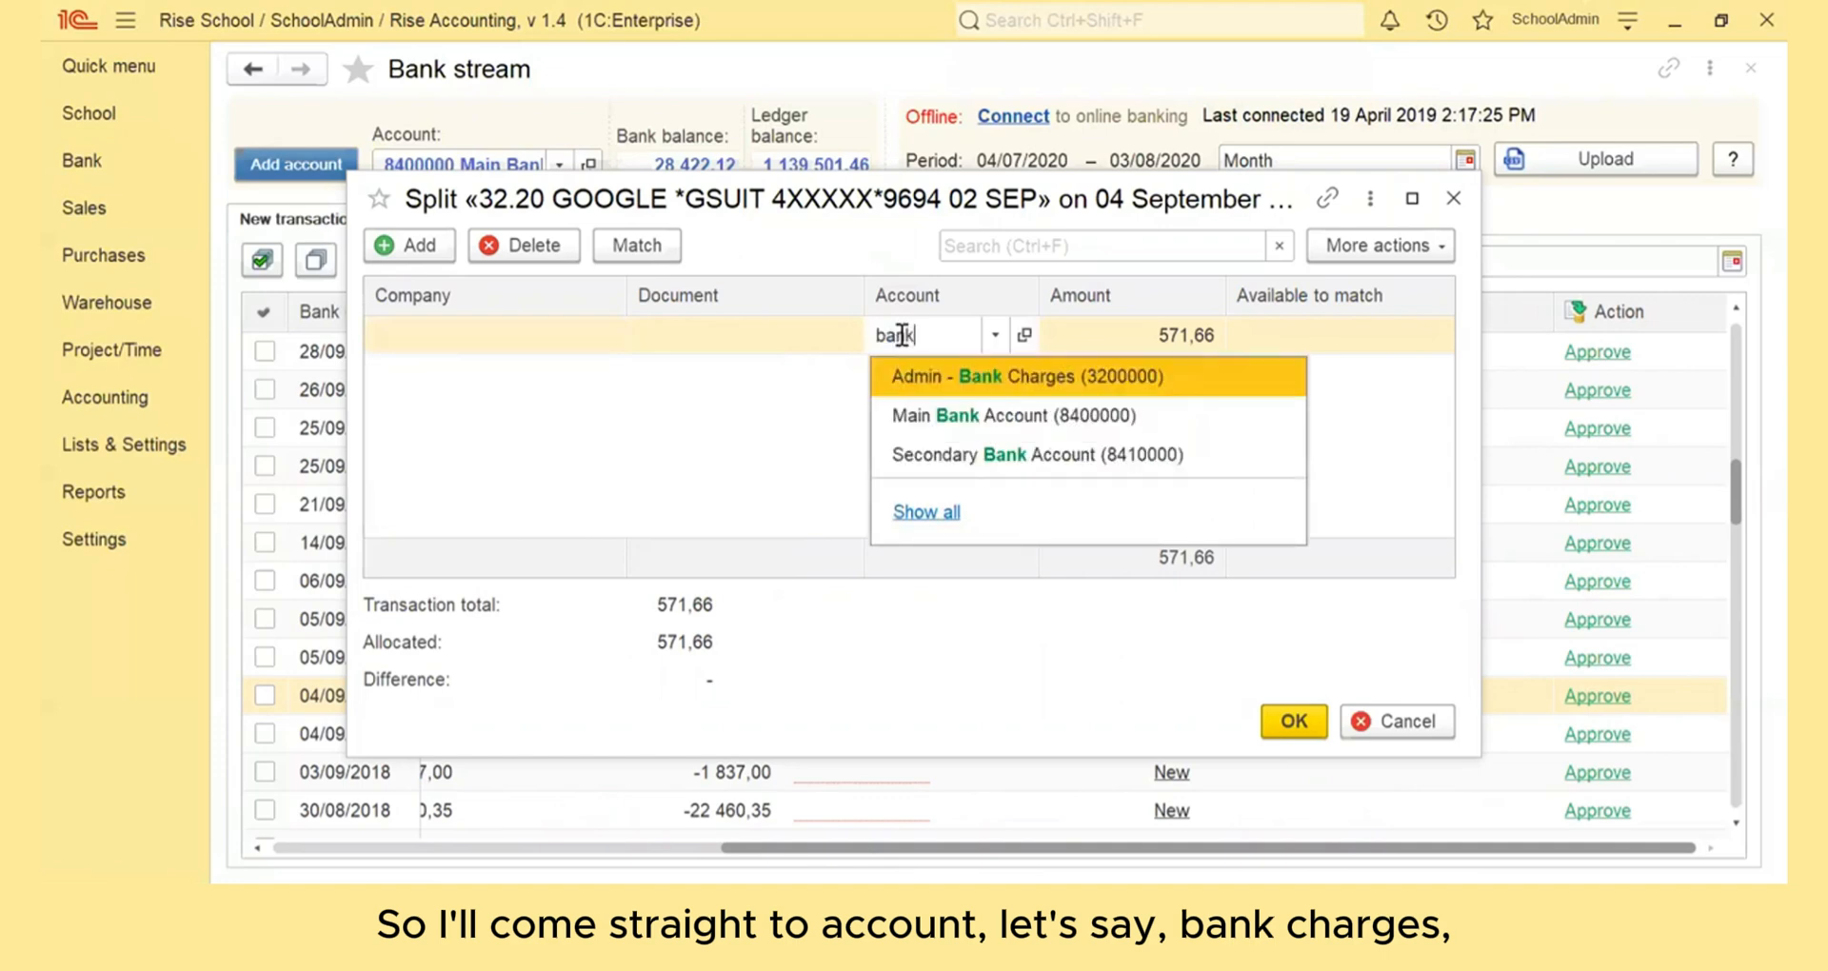
click(1018, 381)
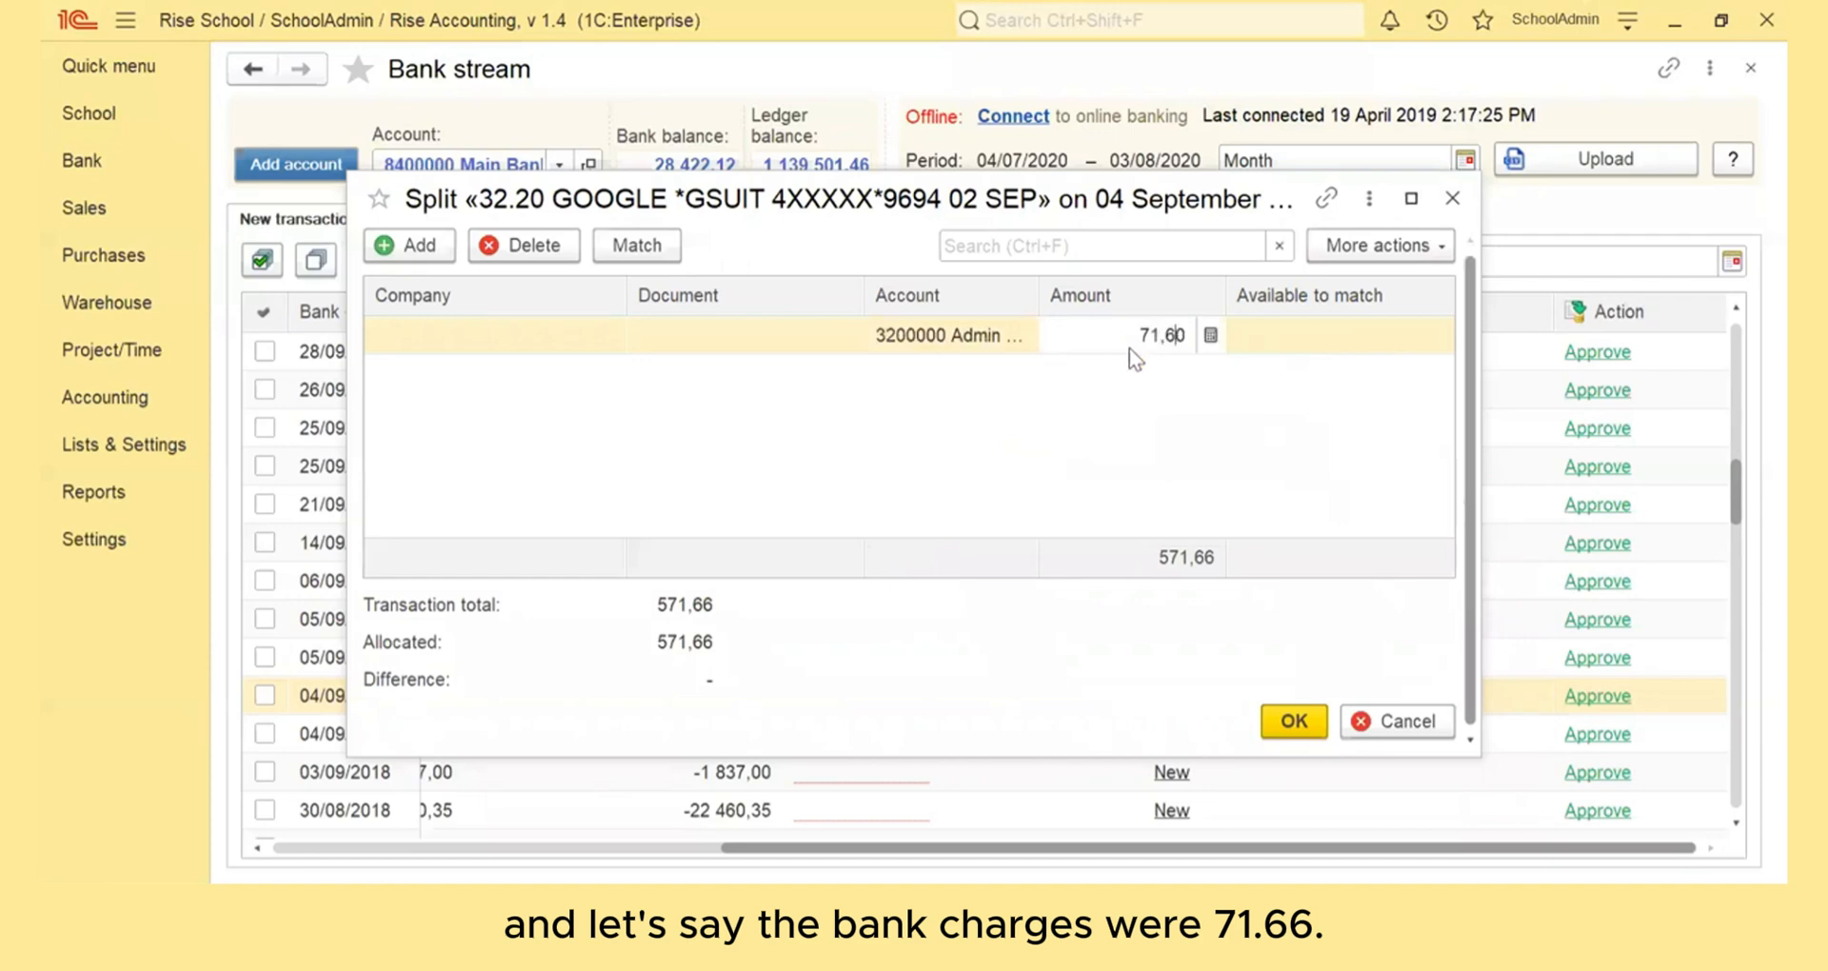
text(71,66)
key(Return)
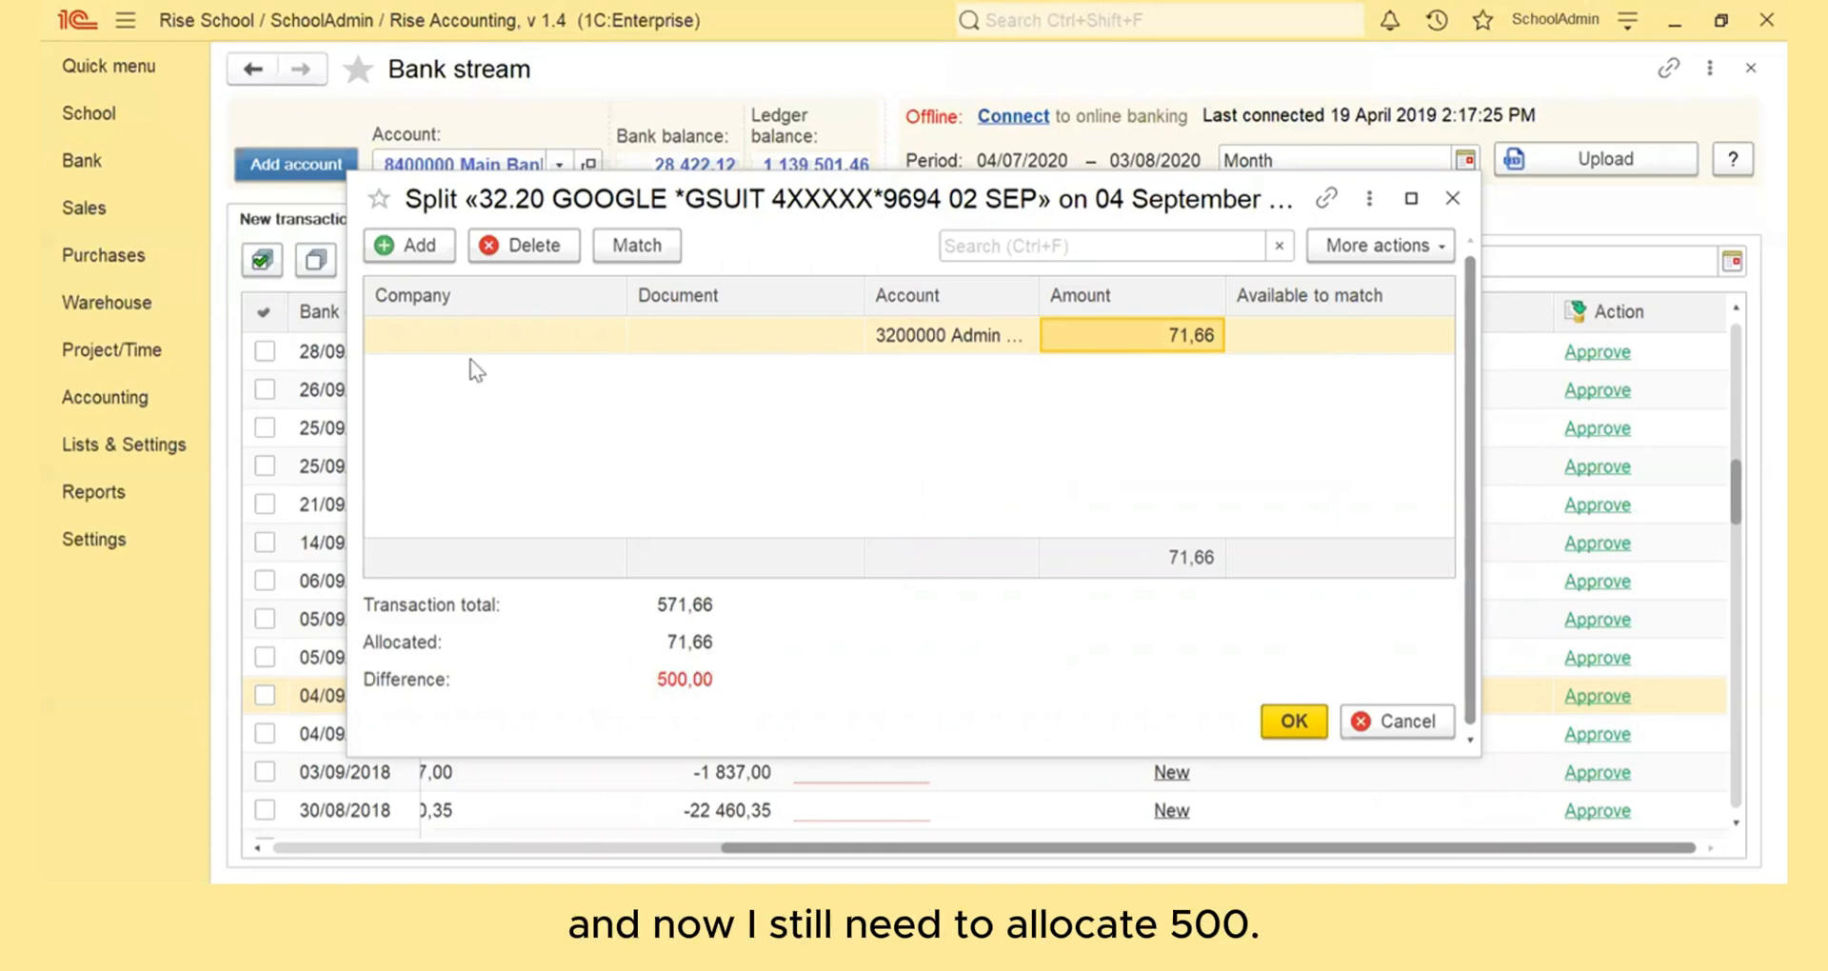
- Add a second split line to the Tuck Shop Expenses account with an amount of 450,00
click(401, 253)
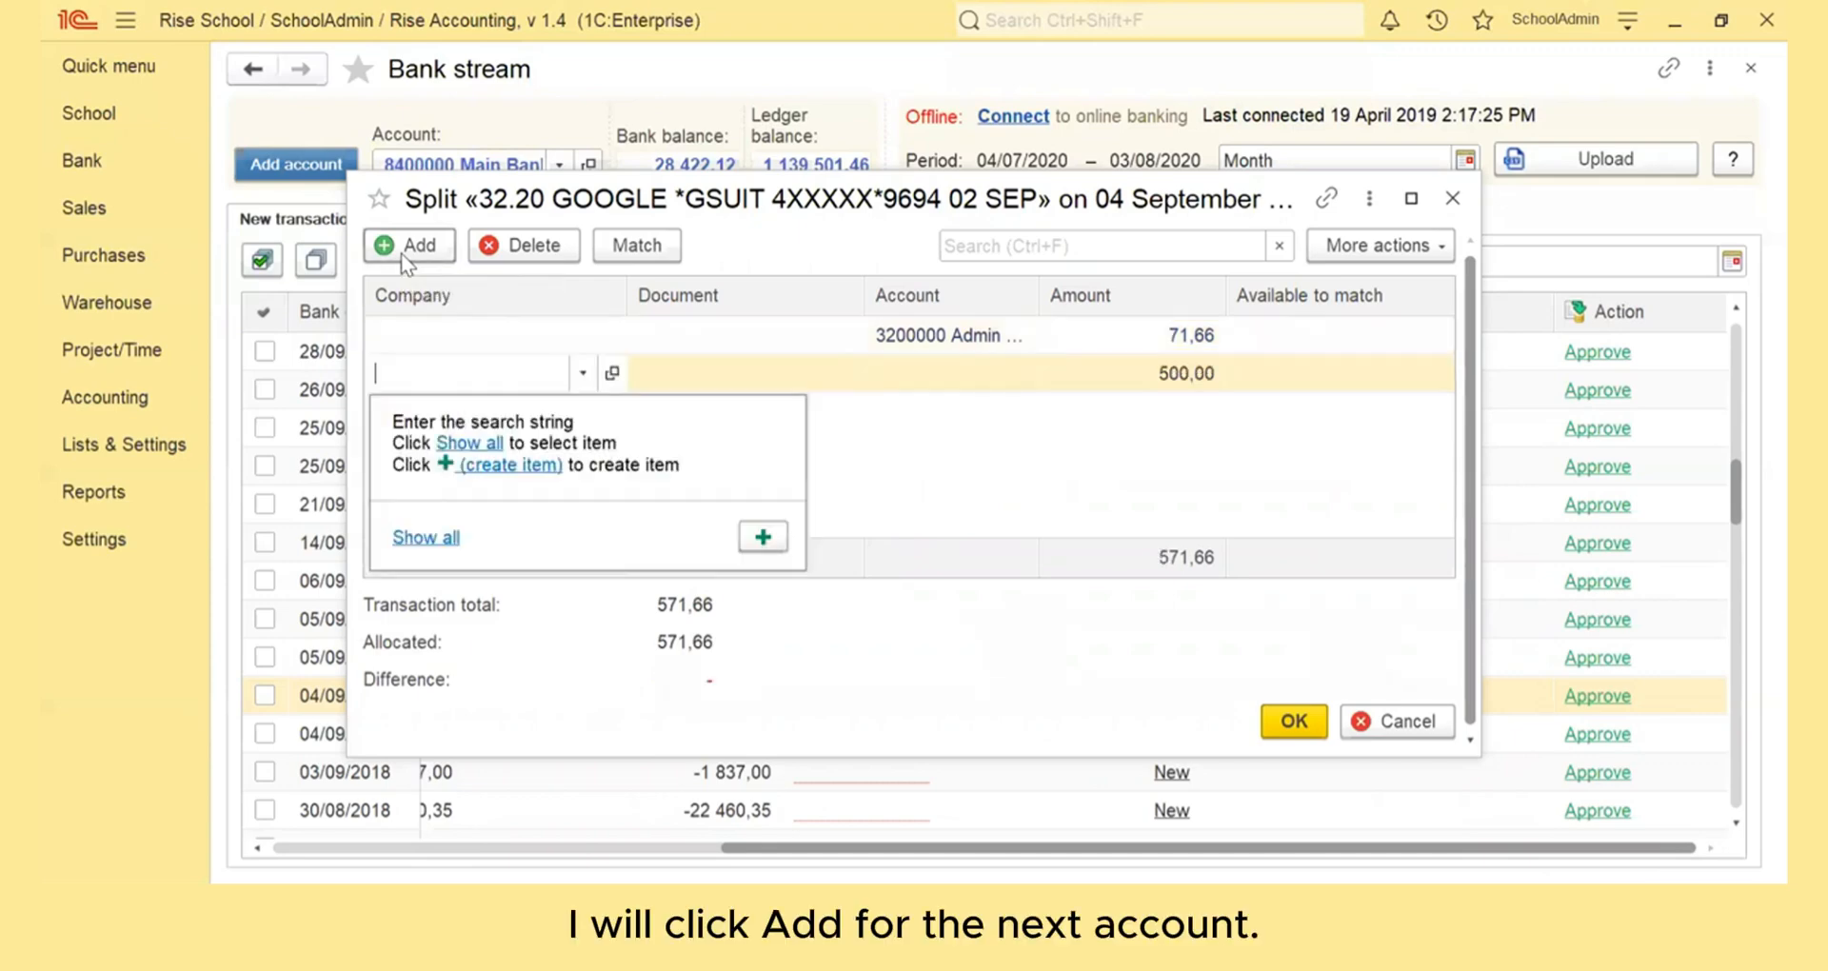
click(942, 381)
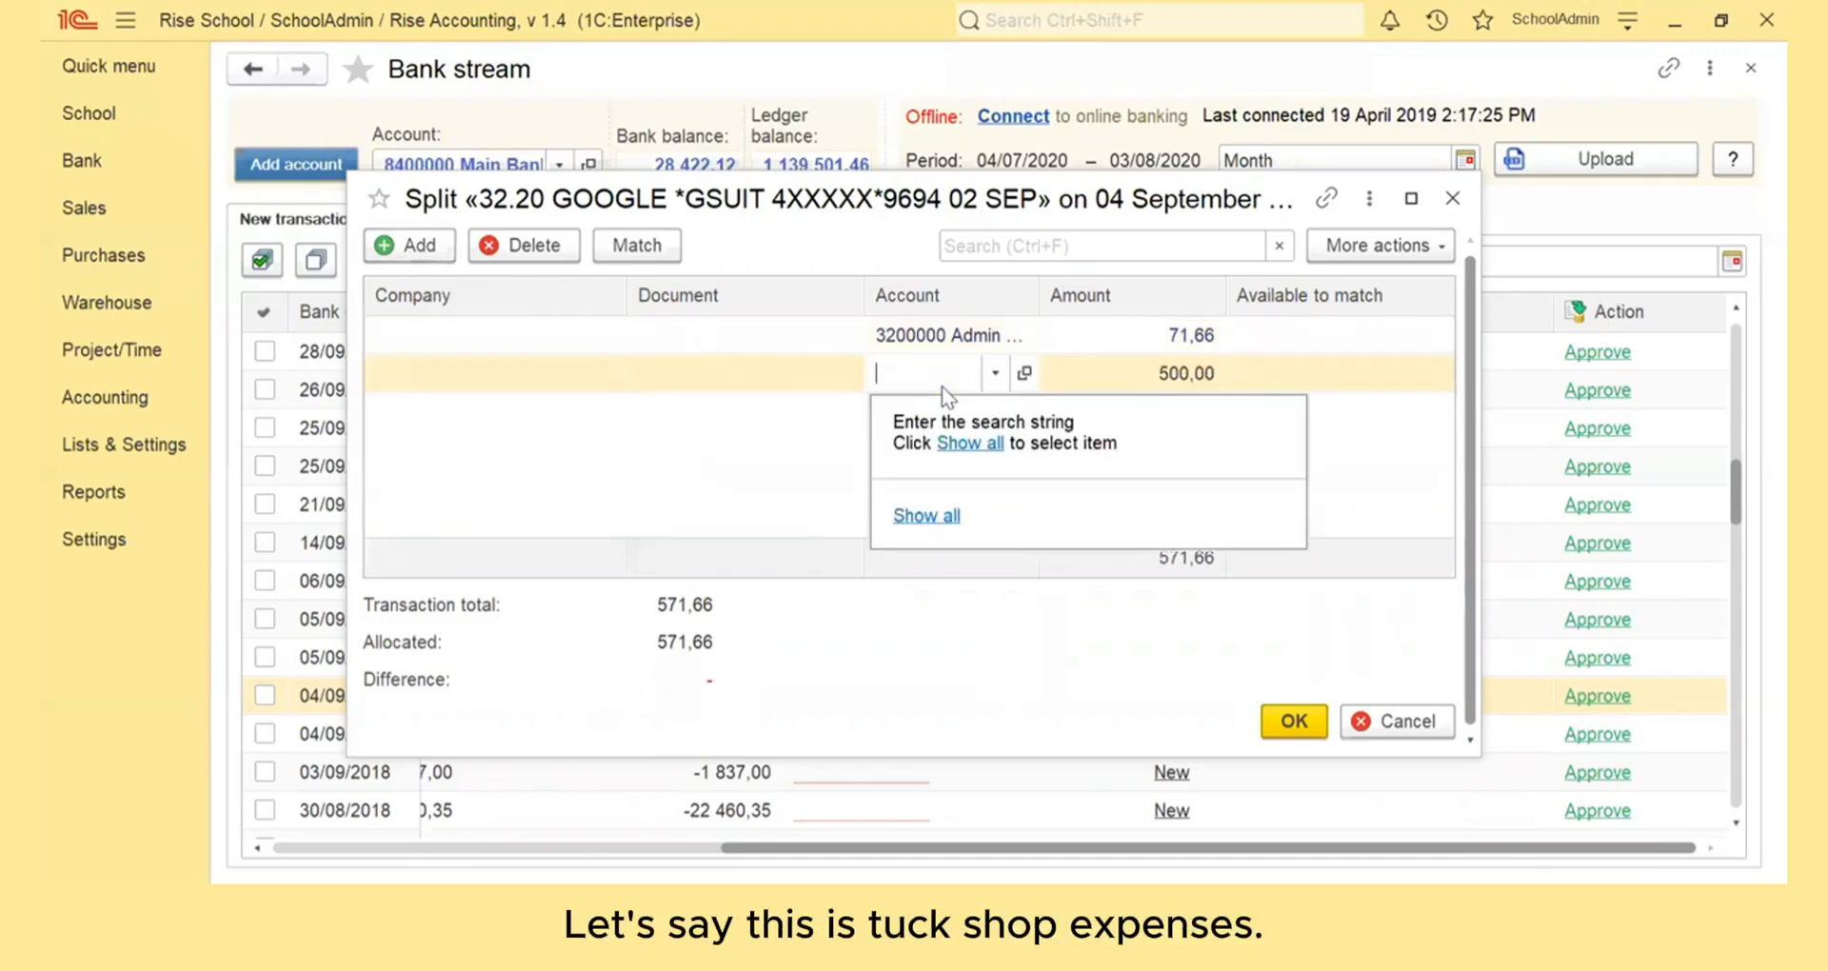
text(tuc)
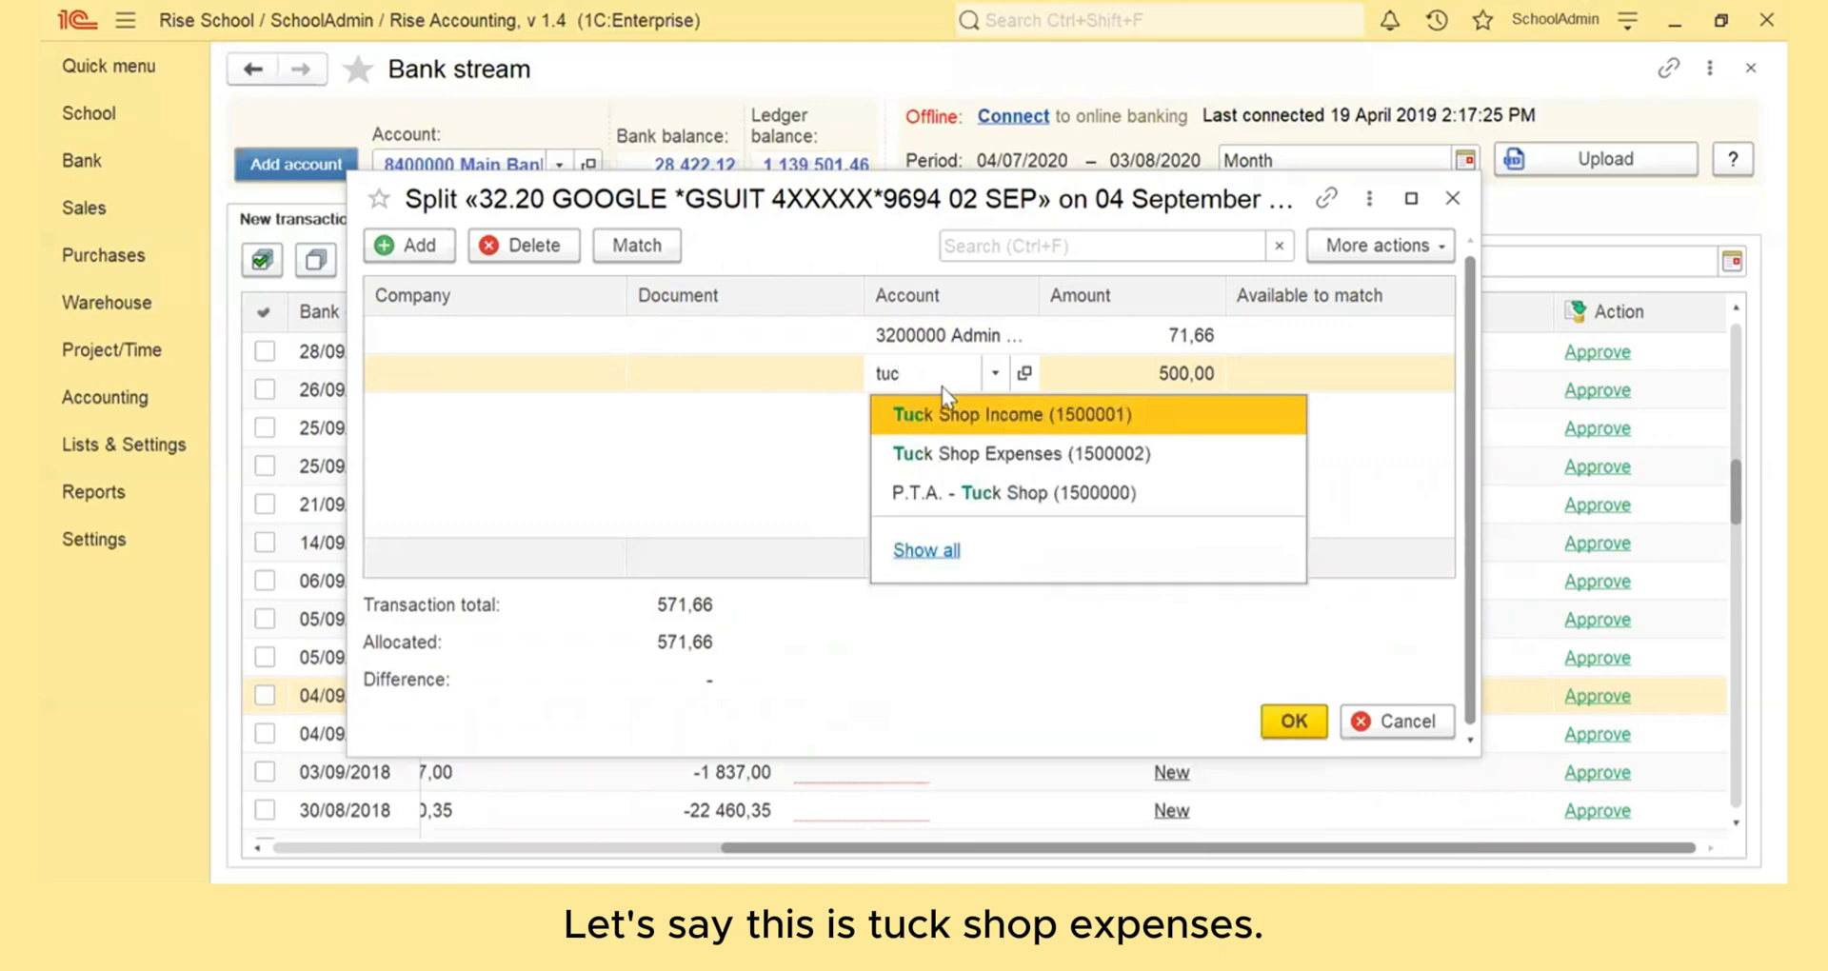
click(1003, 453)
click(1160, 374)
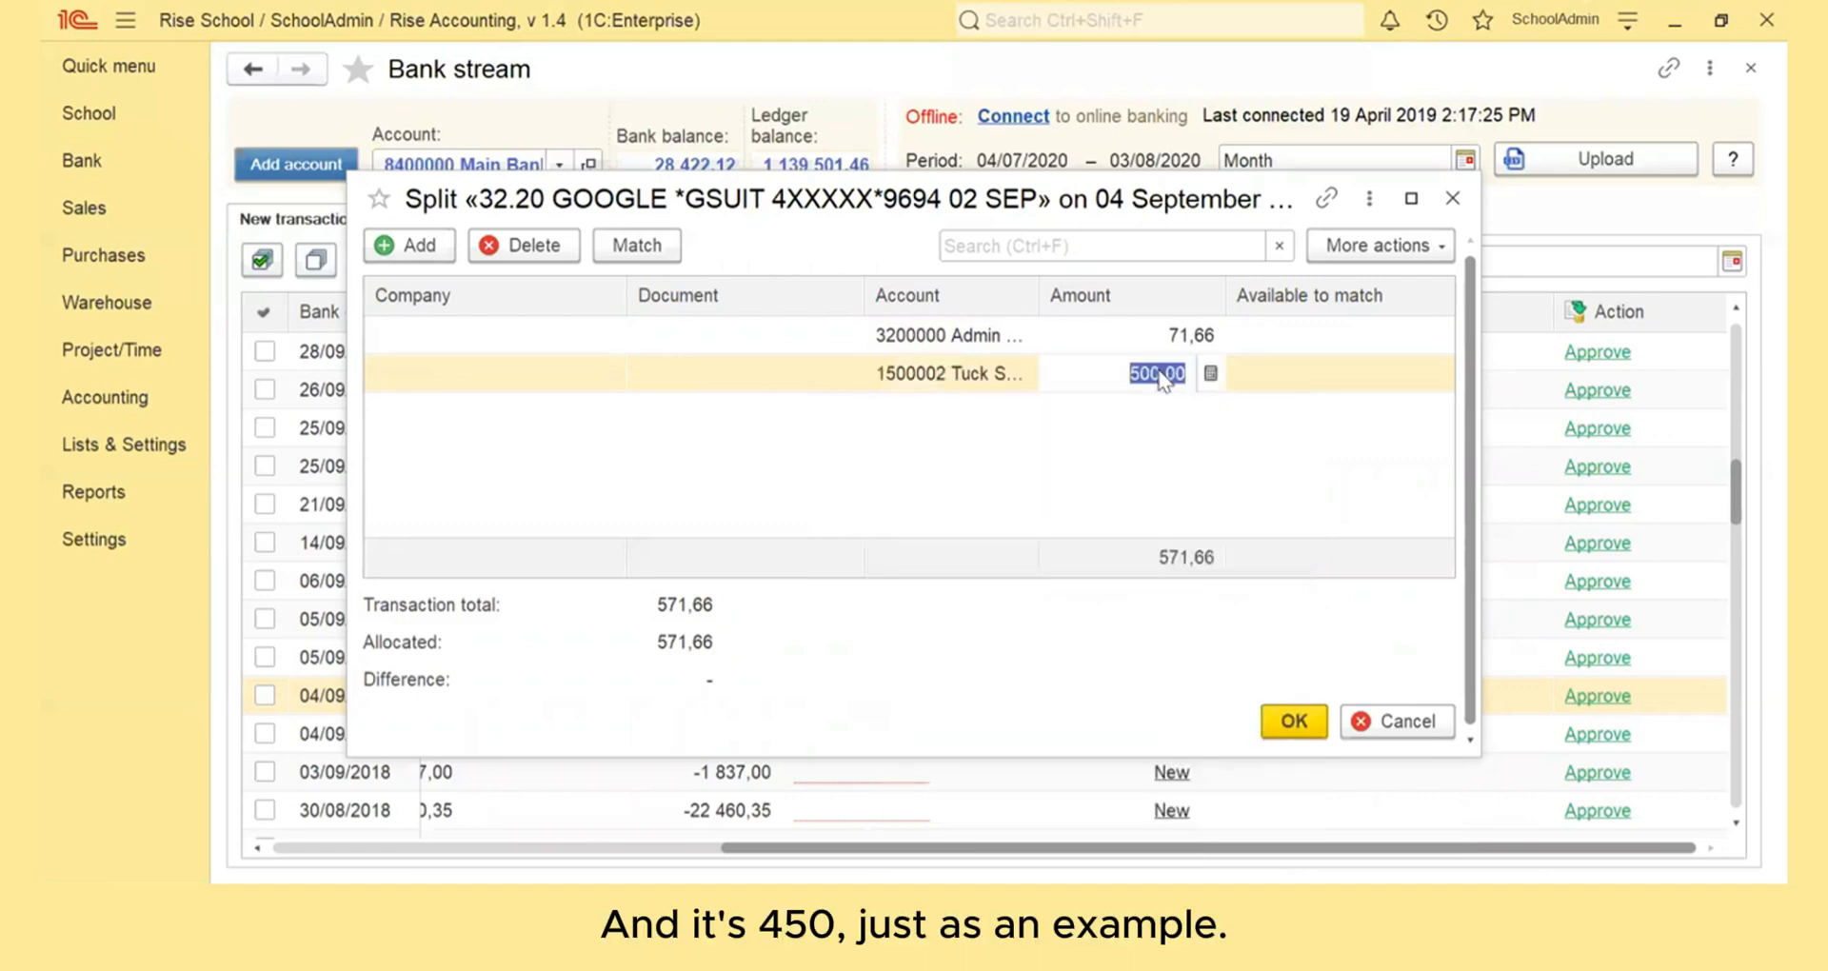
text(450)
click(887, 457)
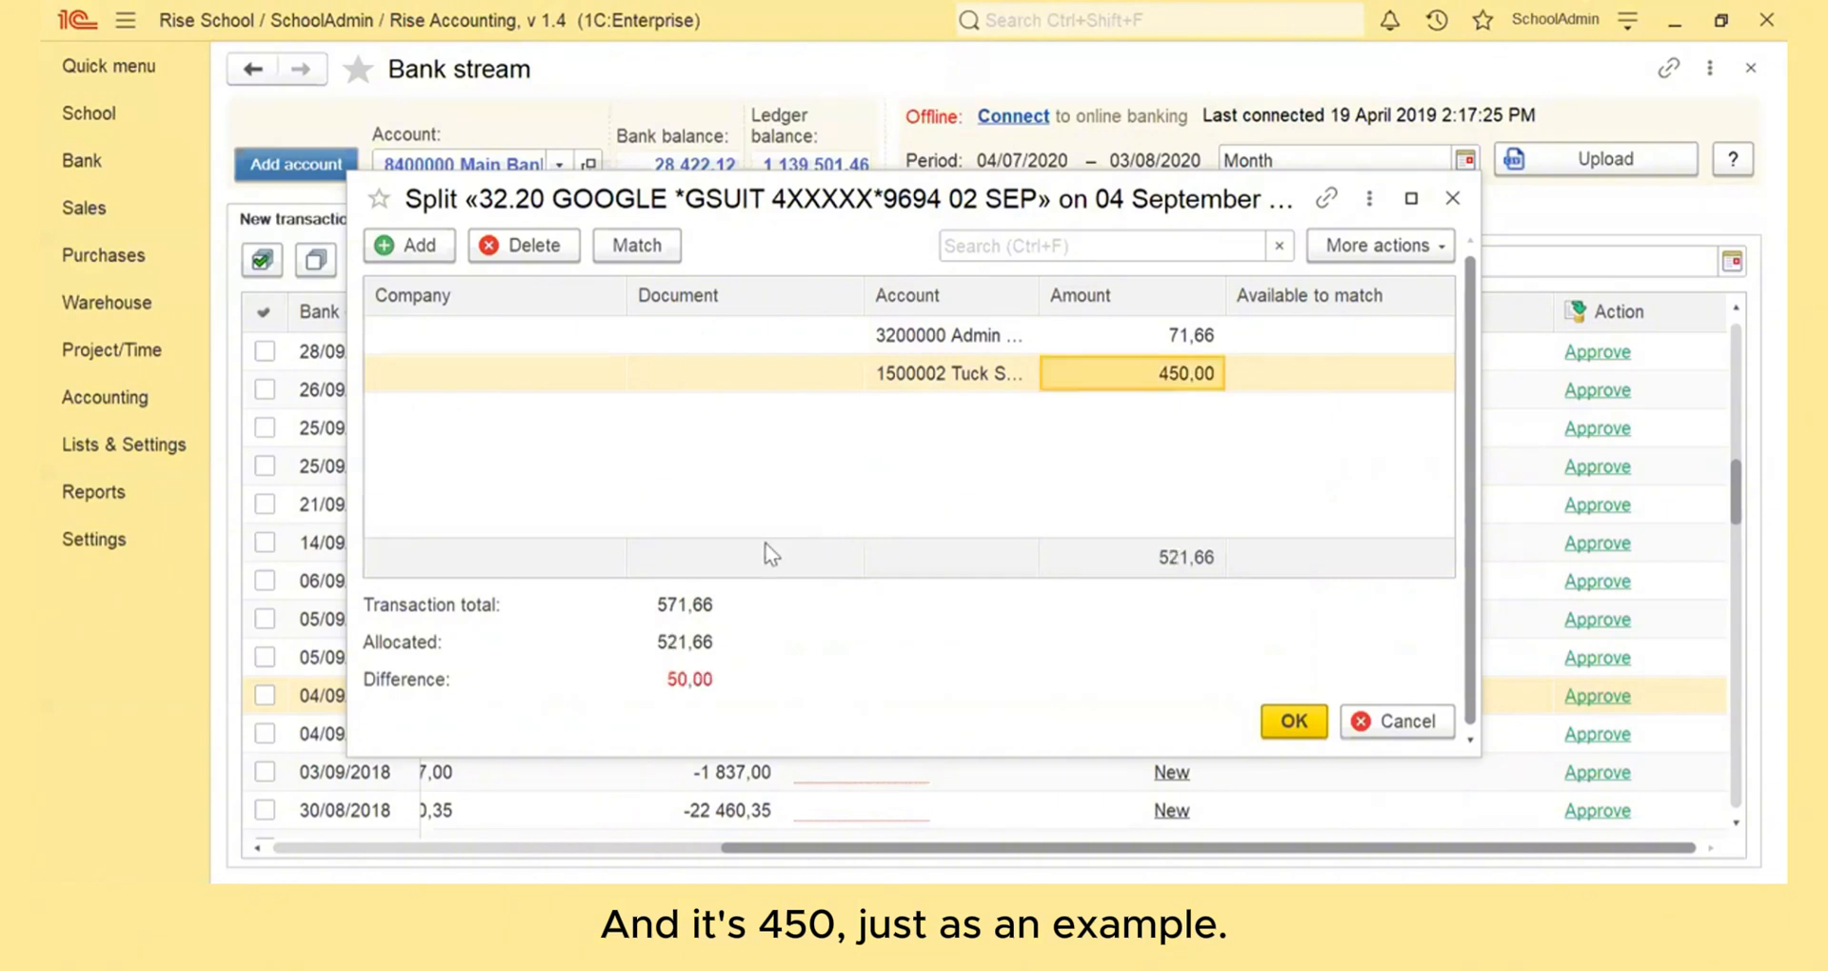
- Add a third split line allocating the remaining amount to the Sport Expenses account and accept the split
click(429, 246)
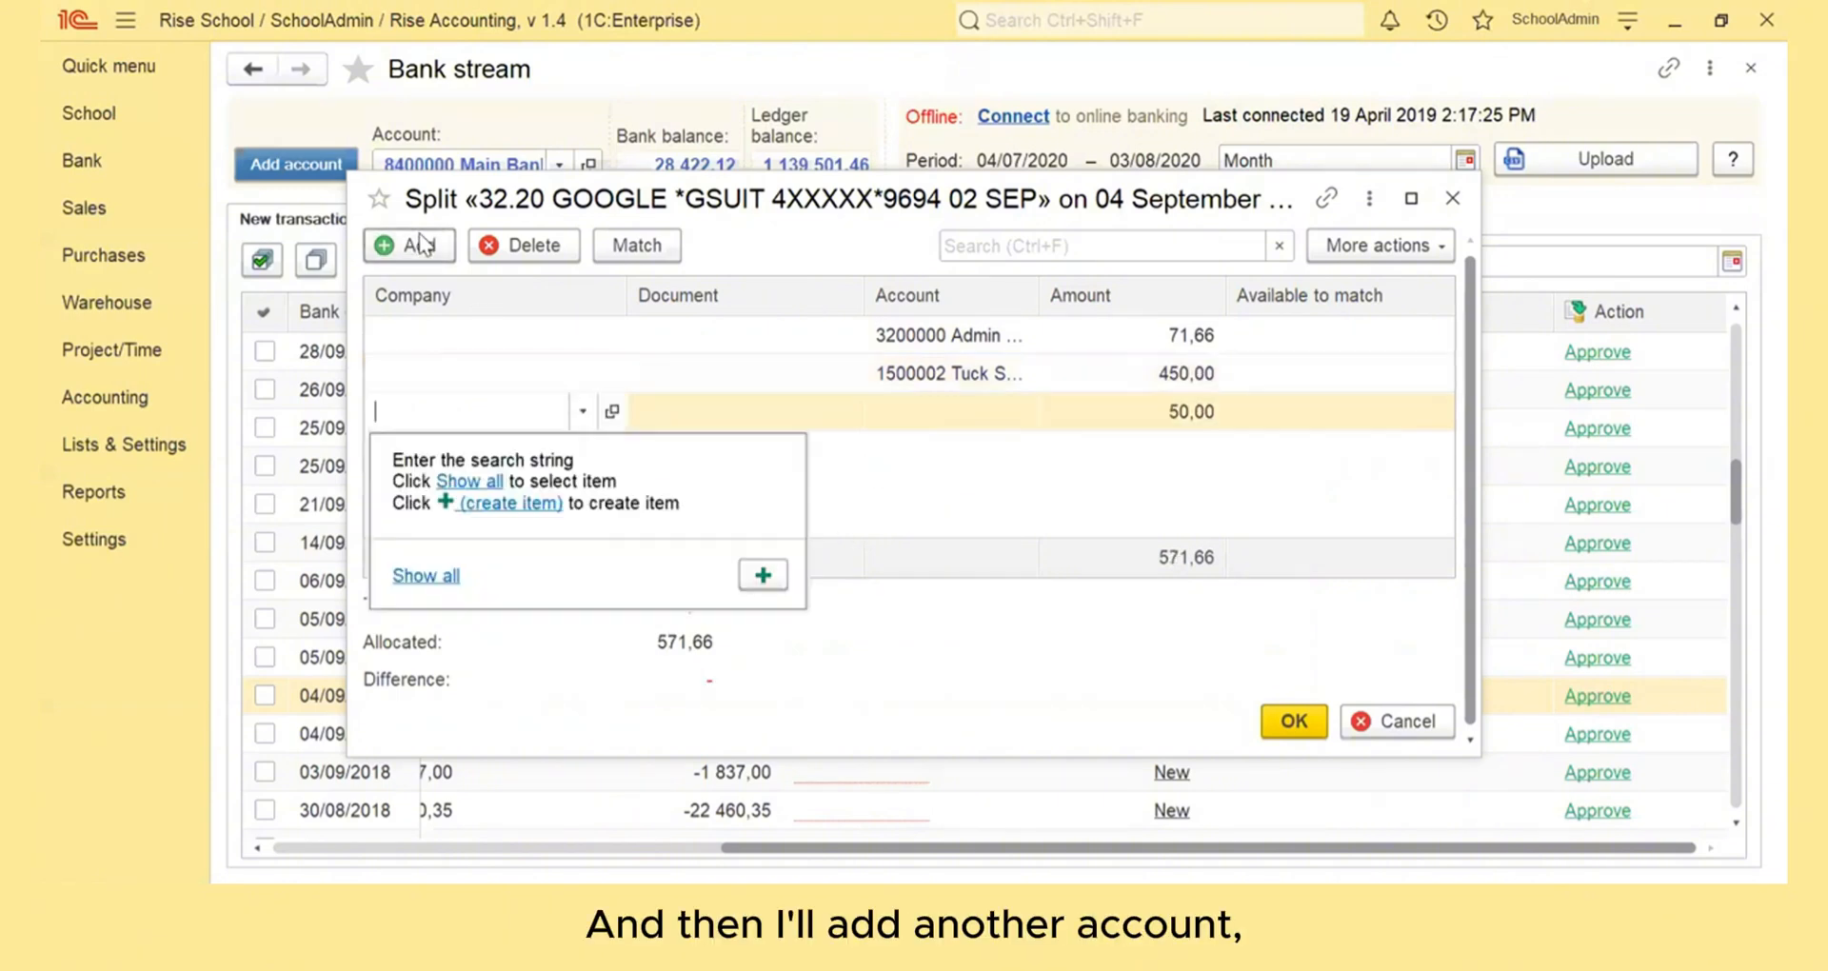
click(985, 421)
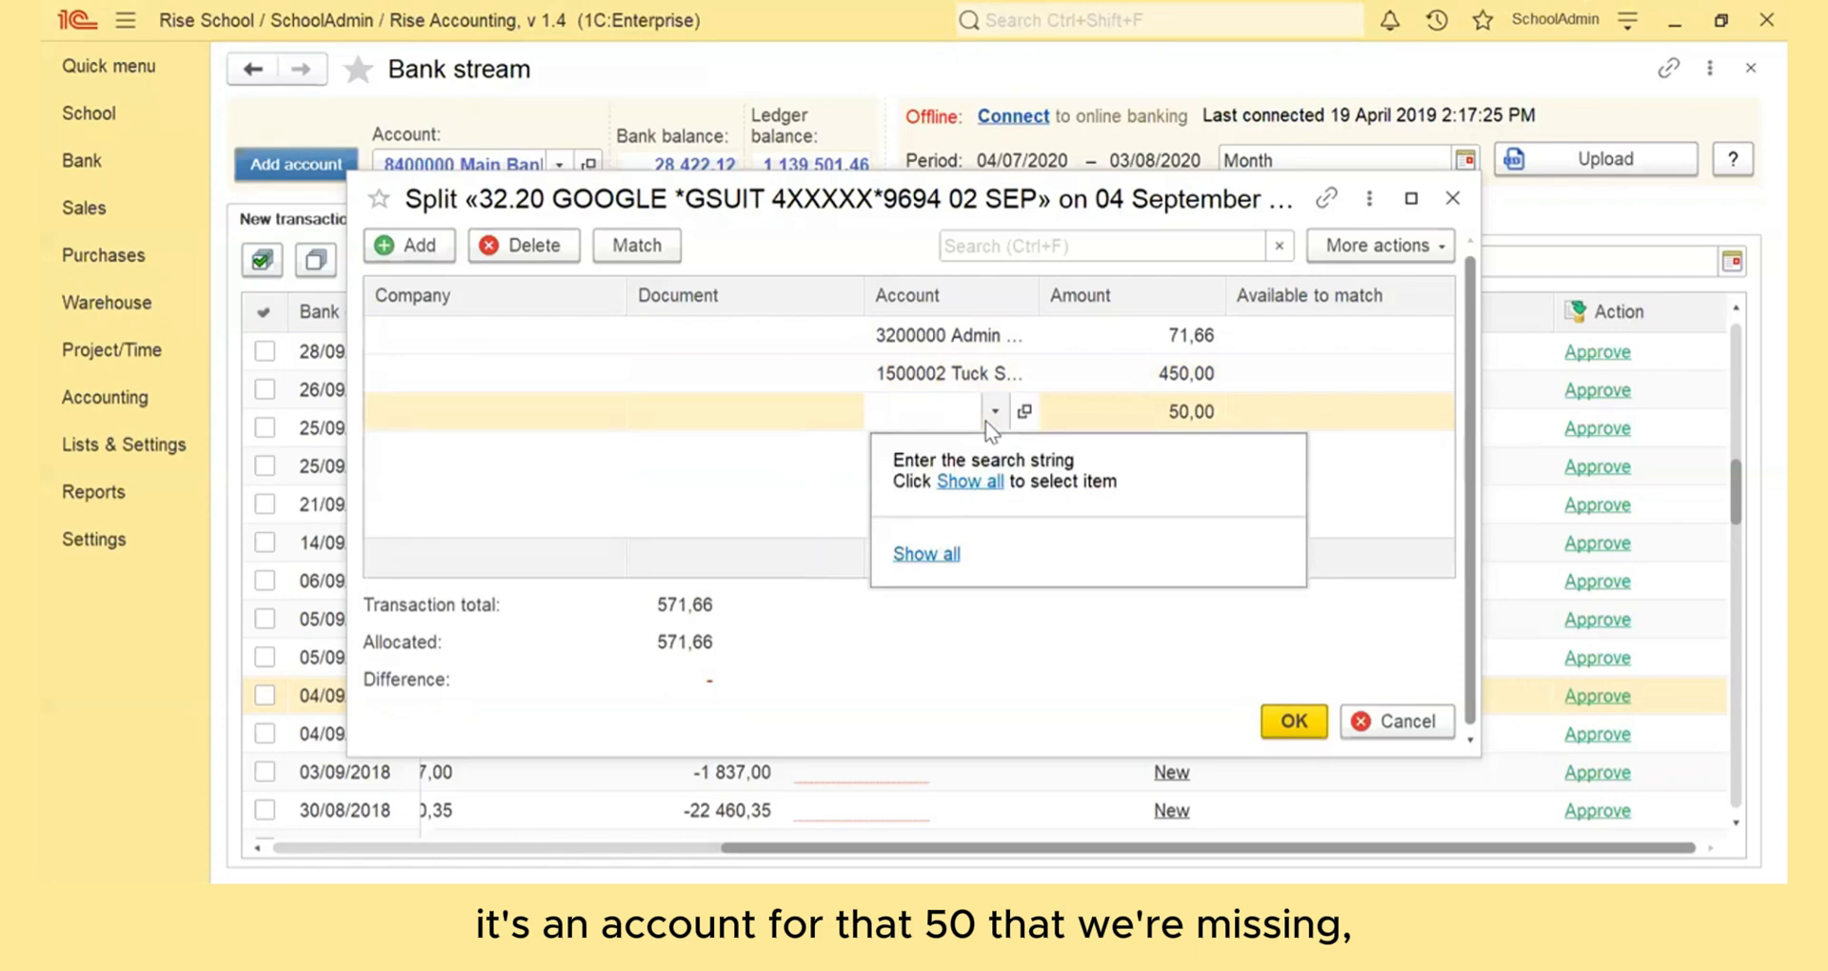
click(927, 412)
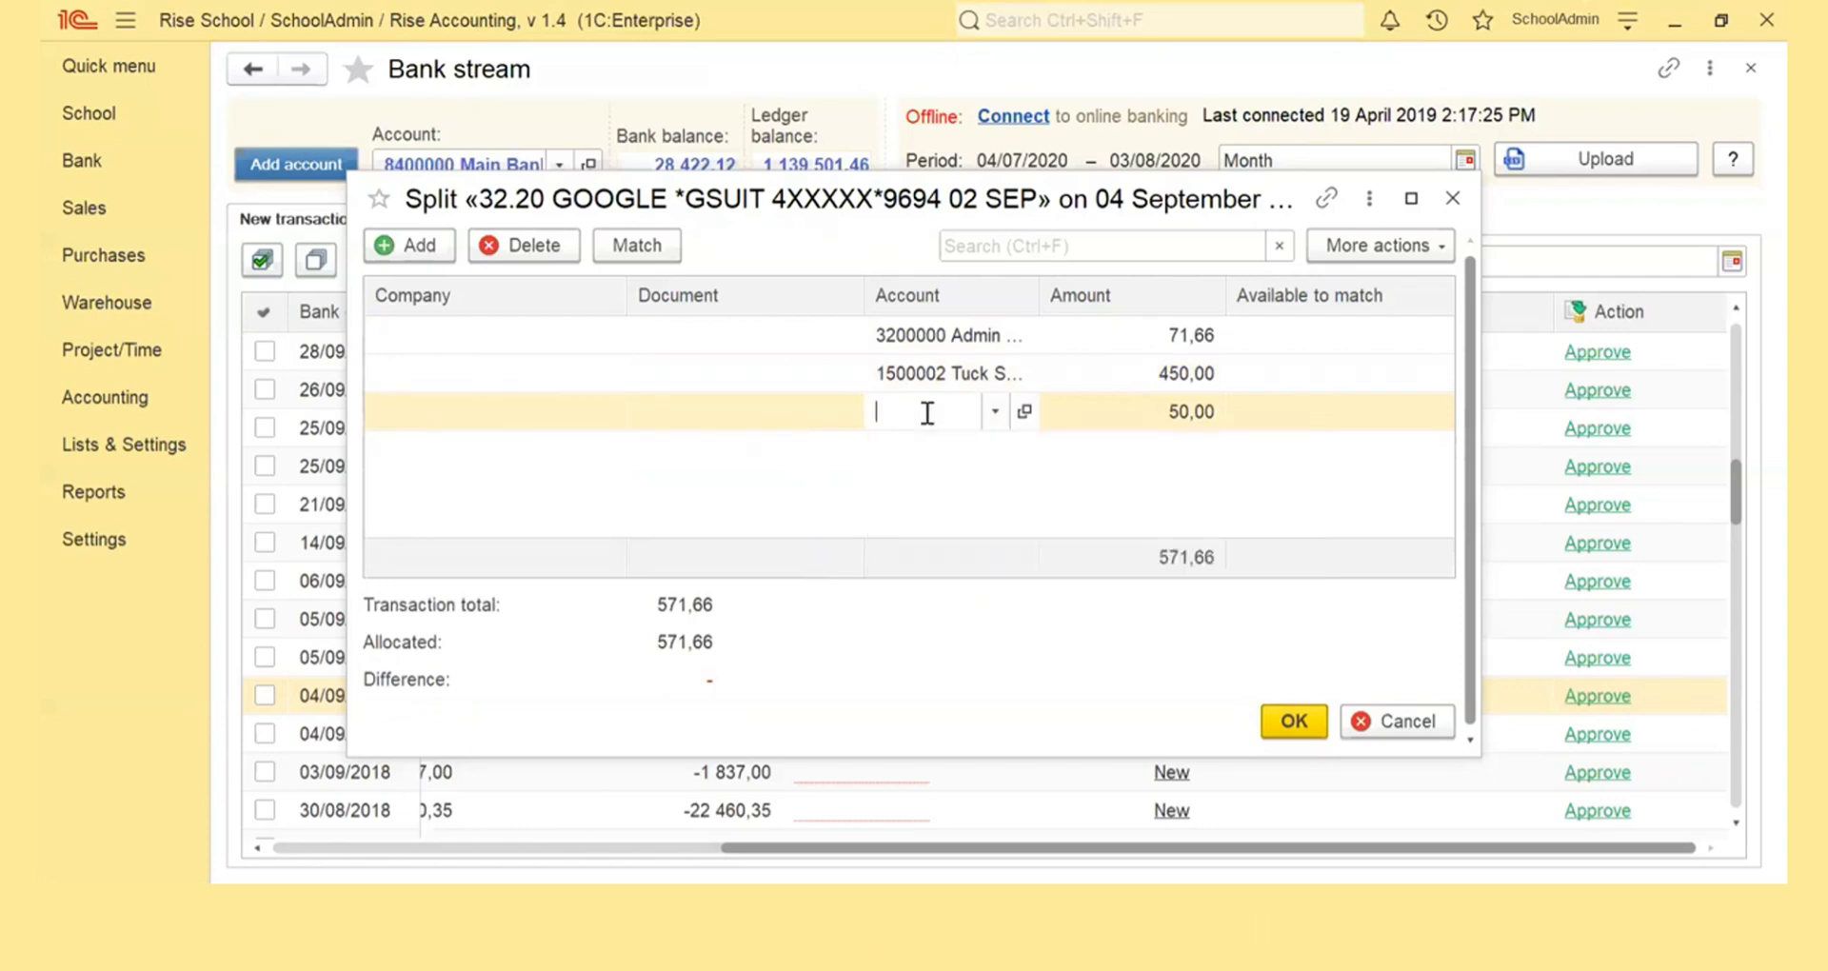
text(spo)
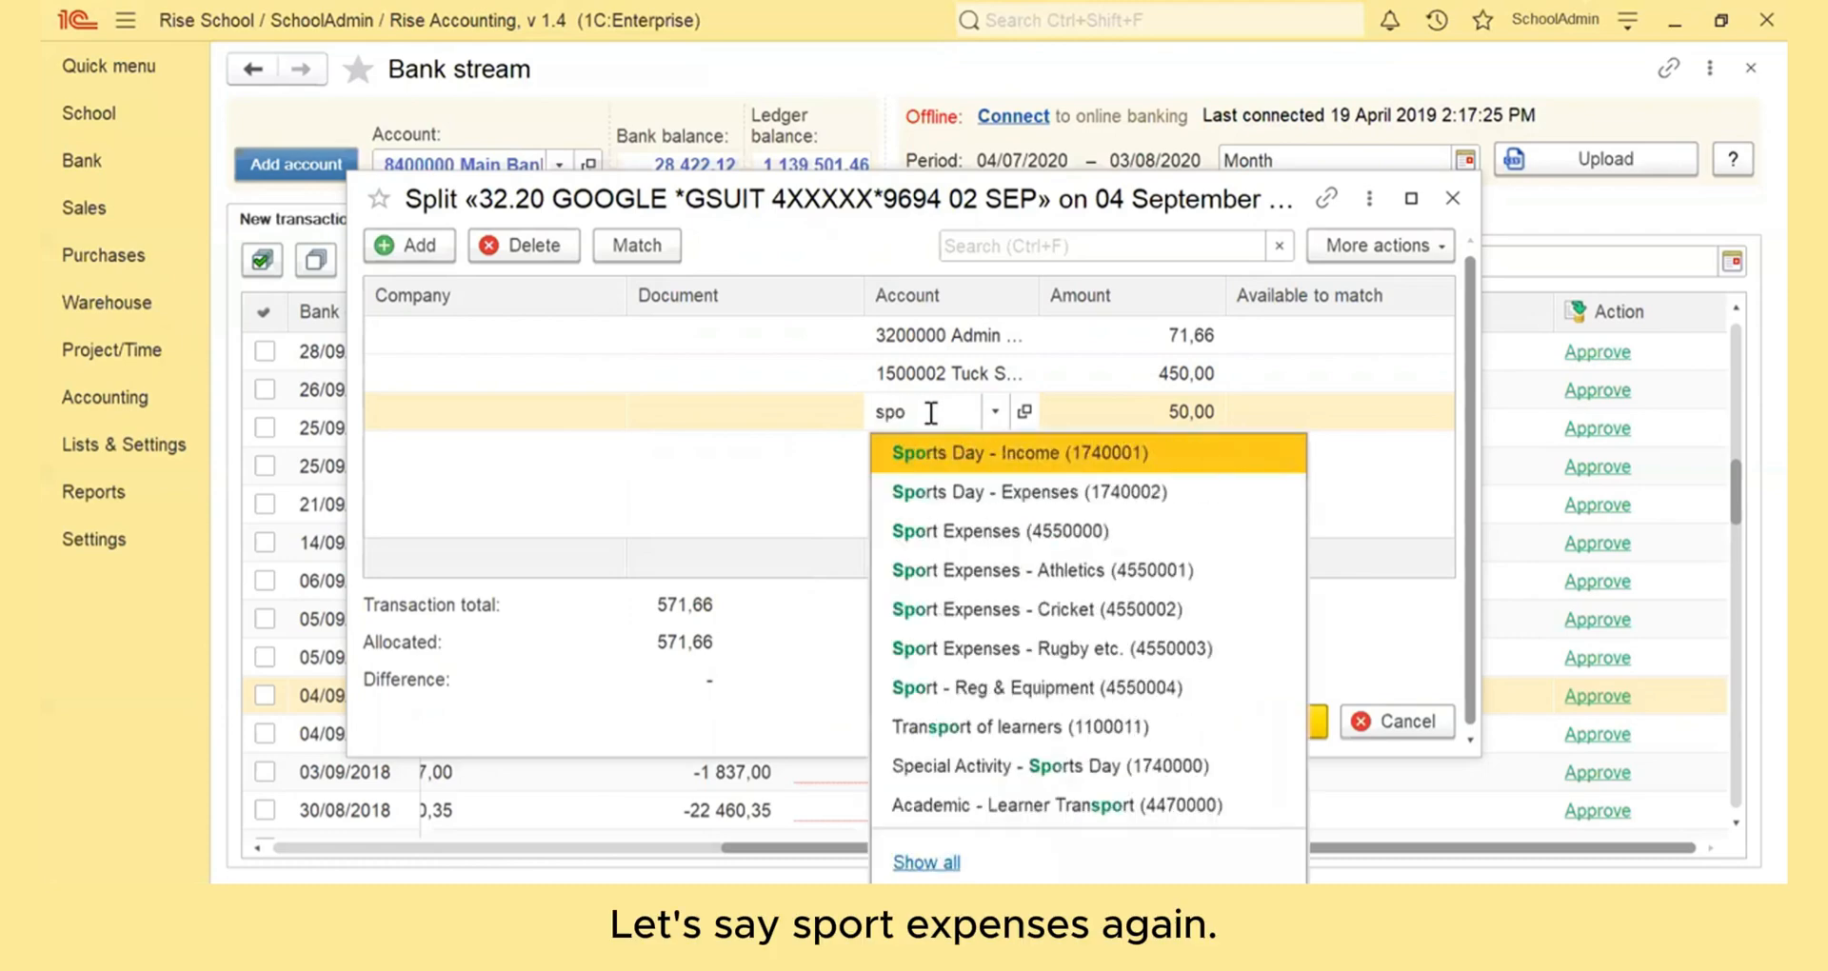
click(1060, 533)
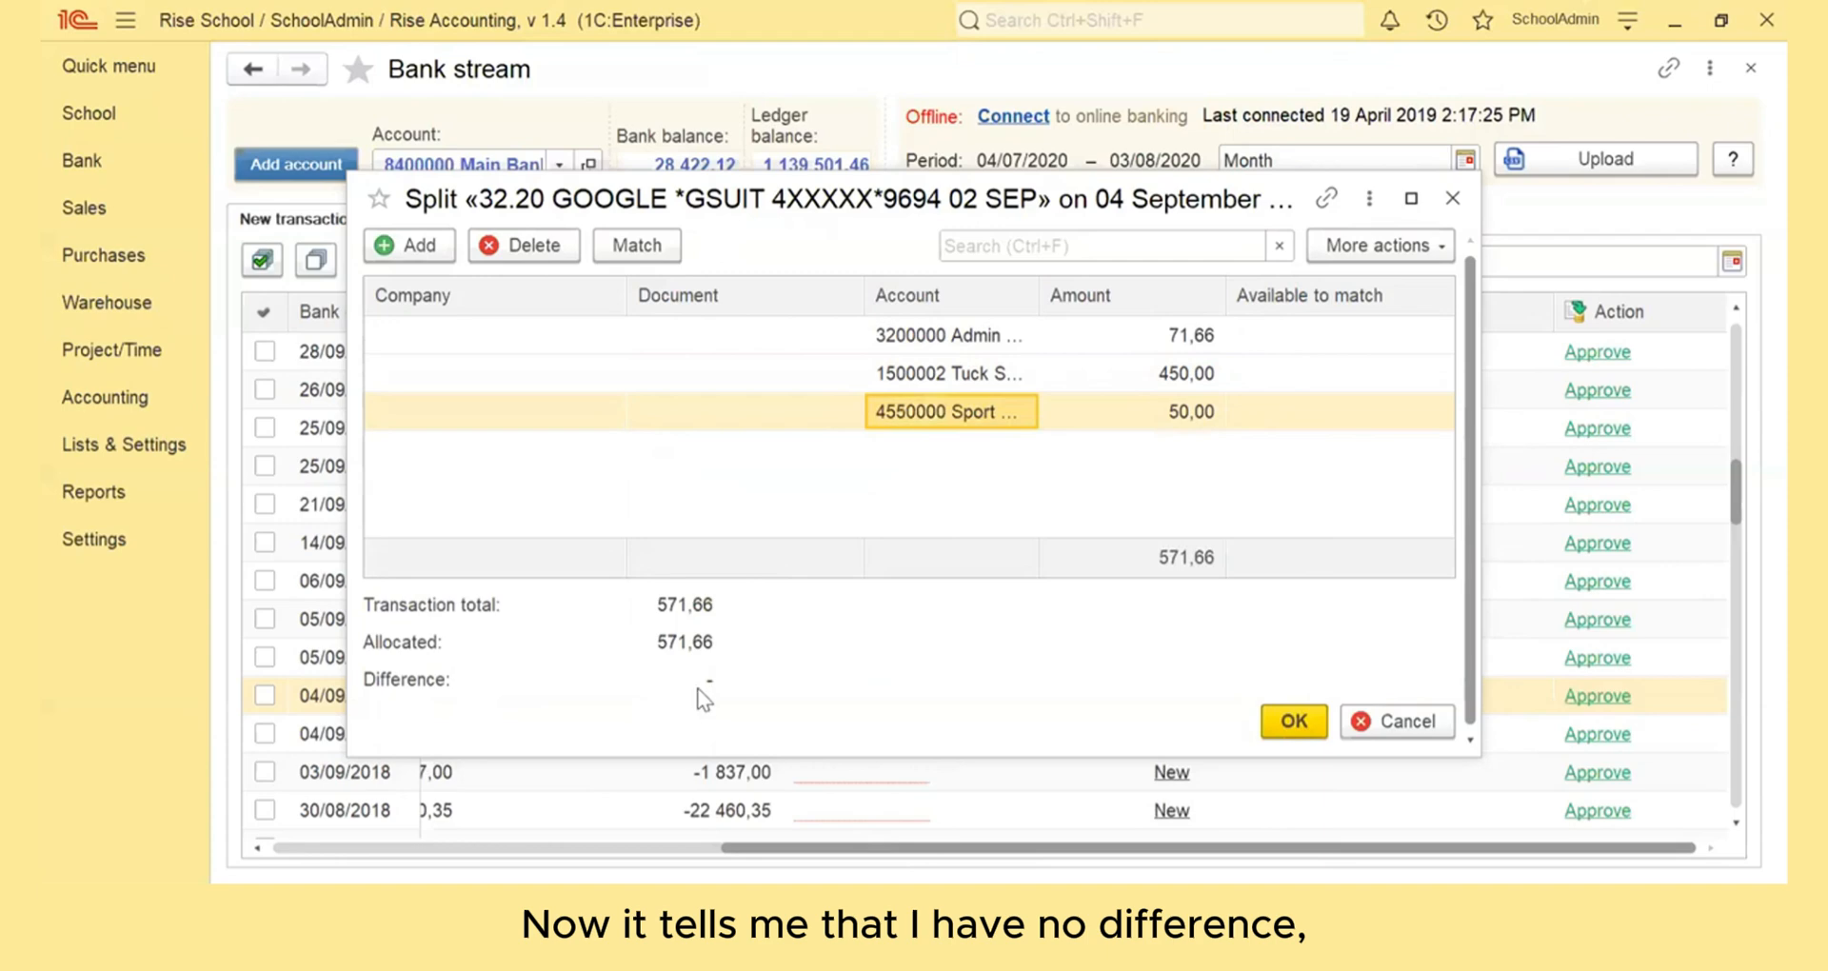
click(1294, 722)
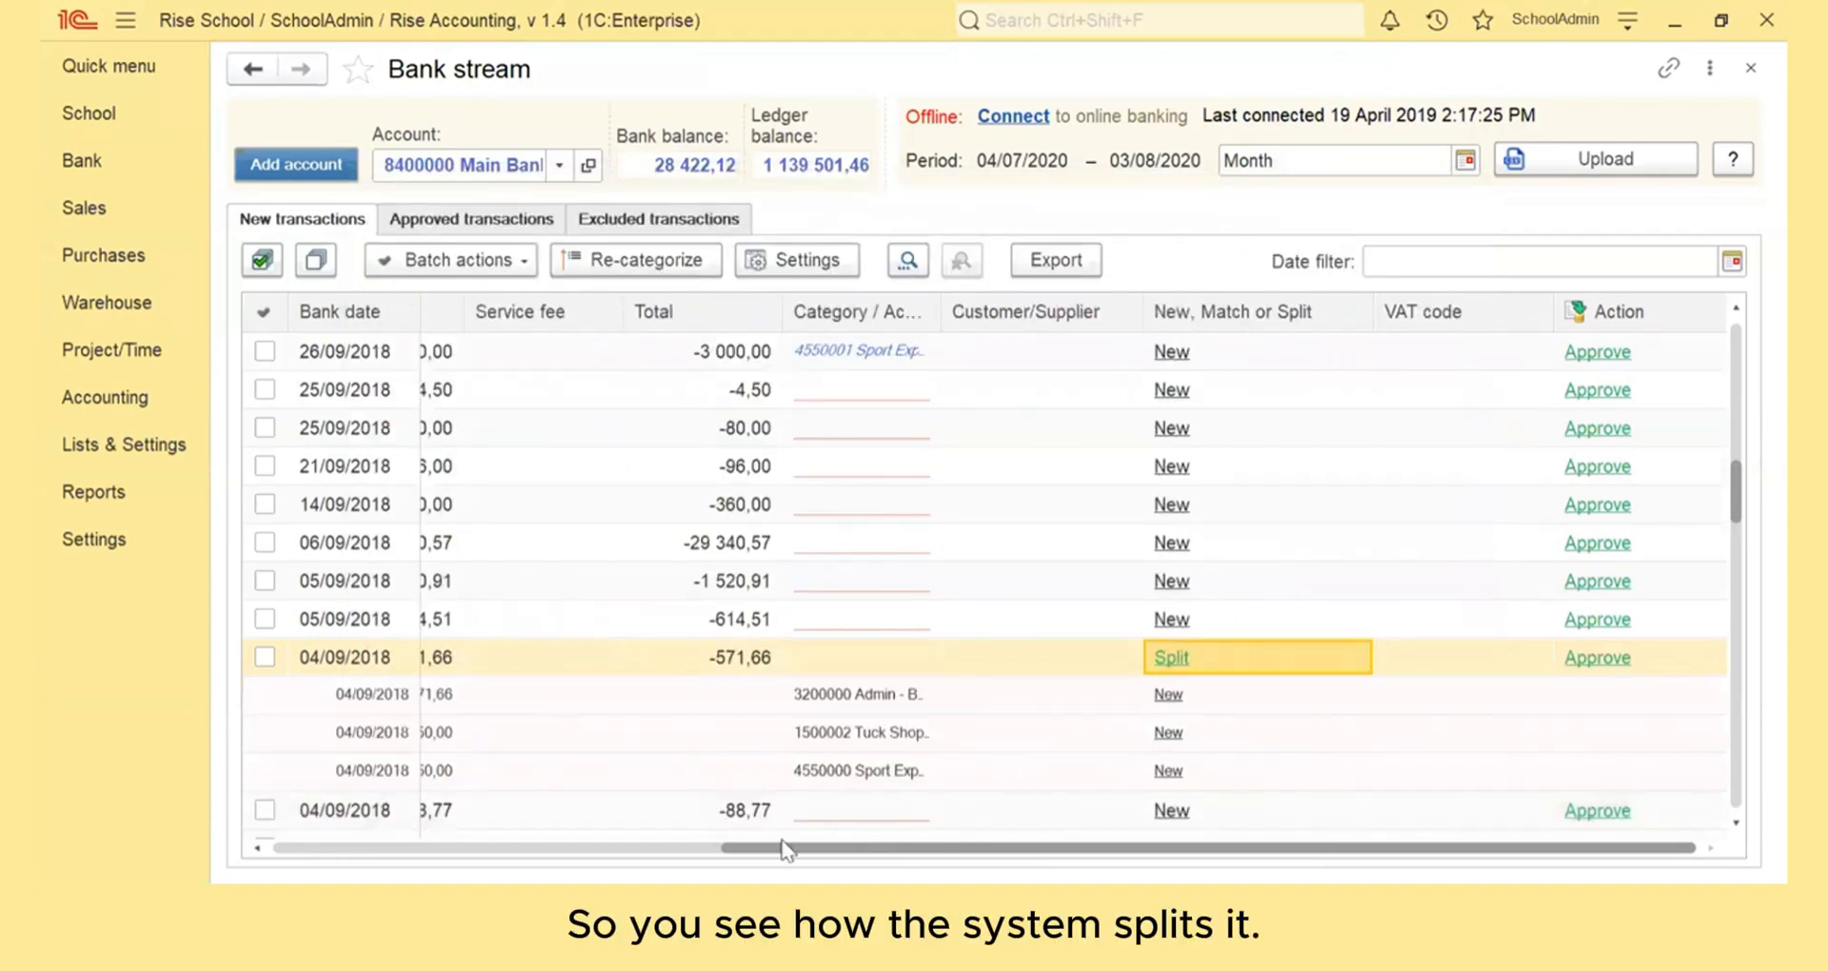
- Review the split lines' amounts and accounts and approve the split GOOGLE *GSUIT transaction
drag(790, 847, 506, 847)
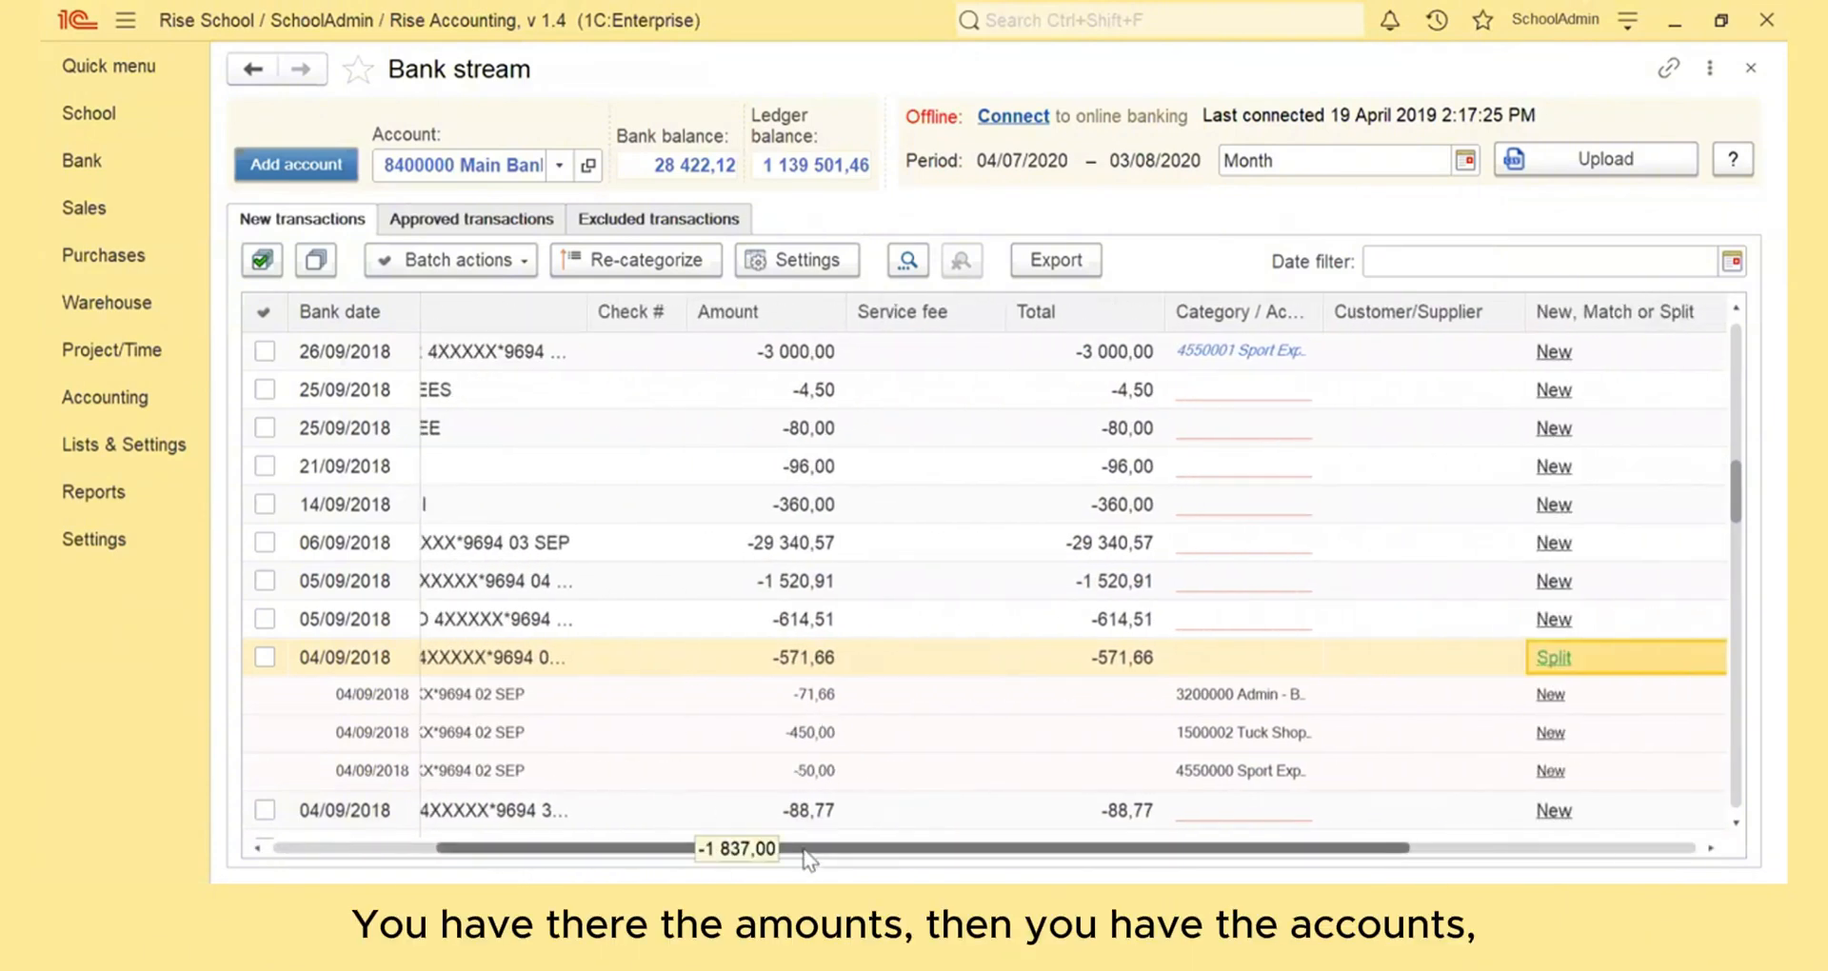
drag(802, 847, 1022, 847)
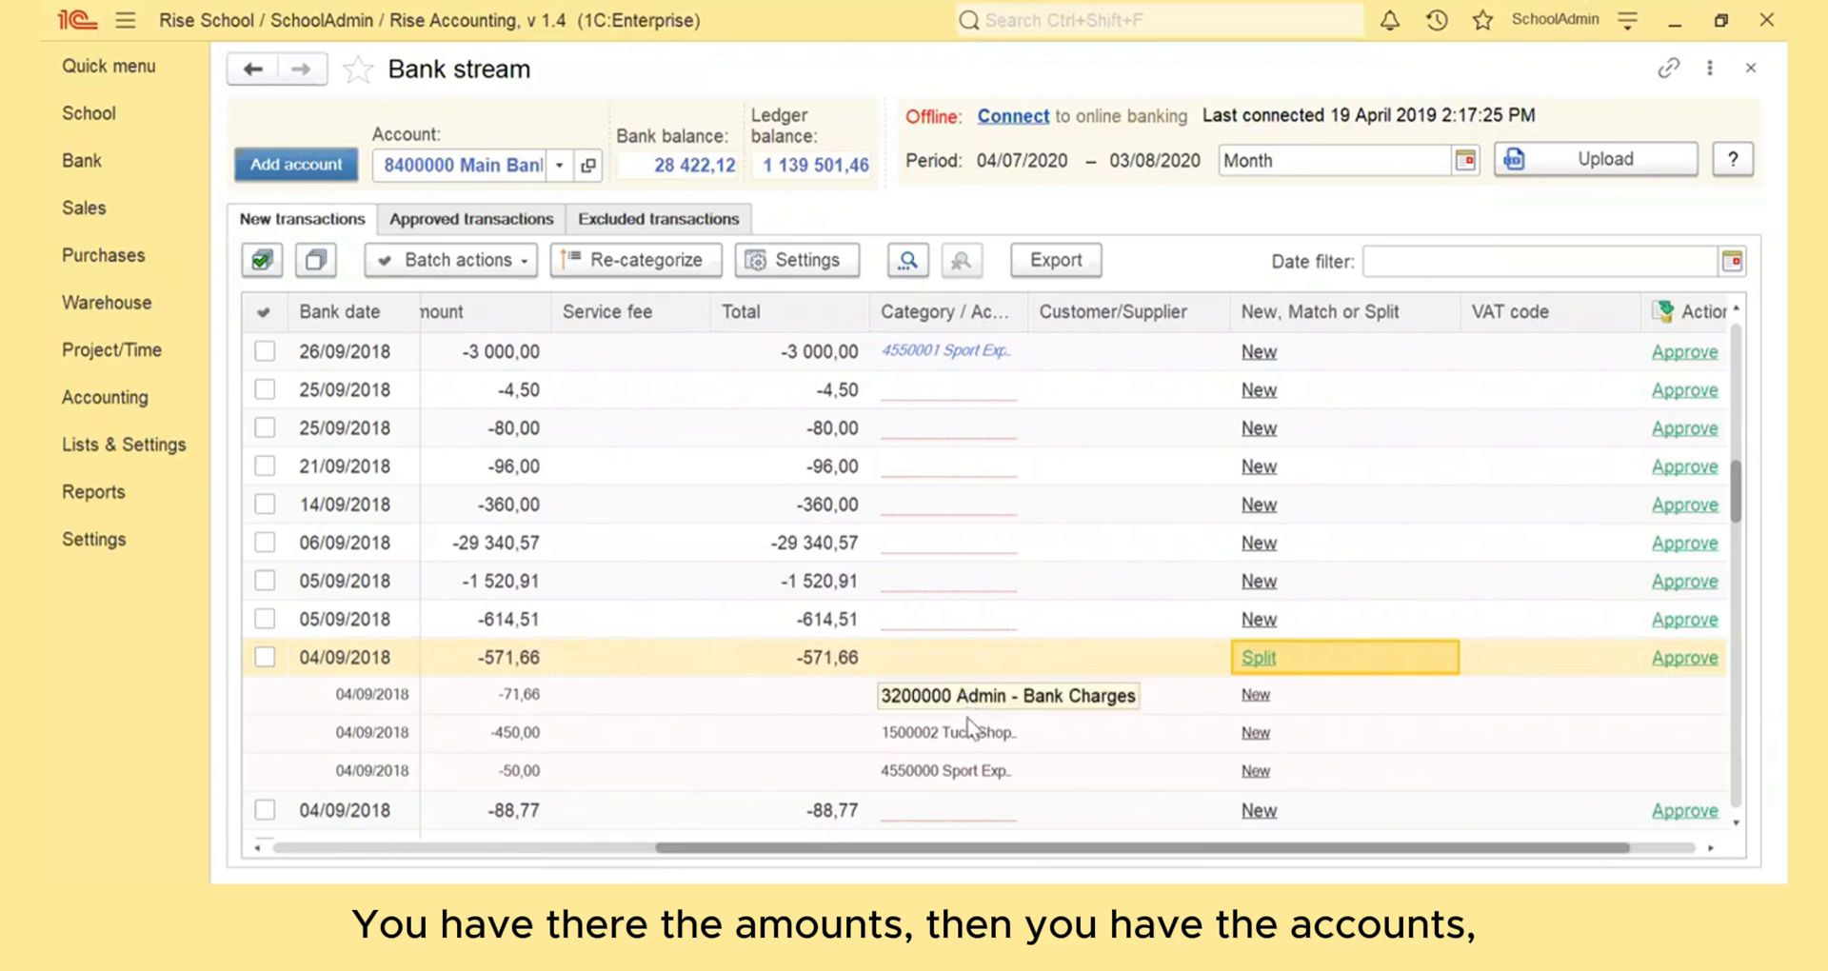
drag(969, 851, 1216, 865)
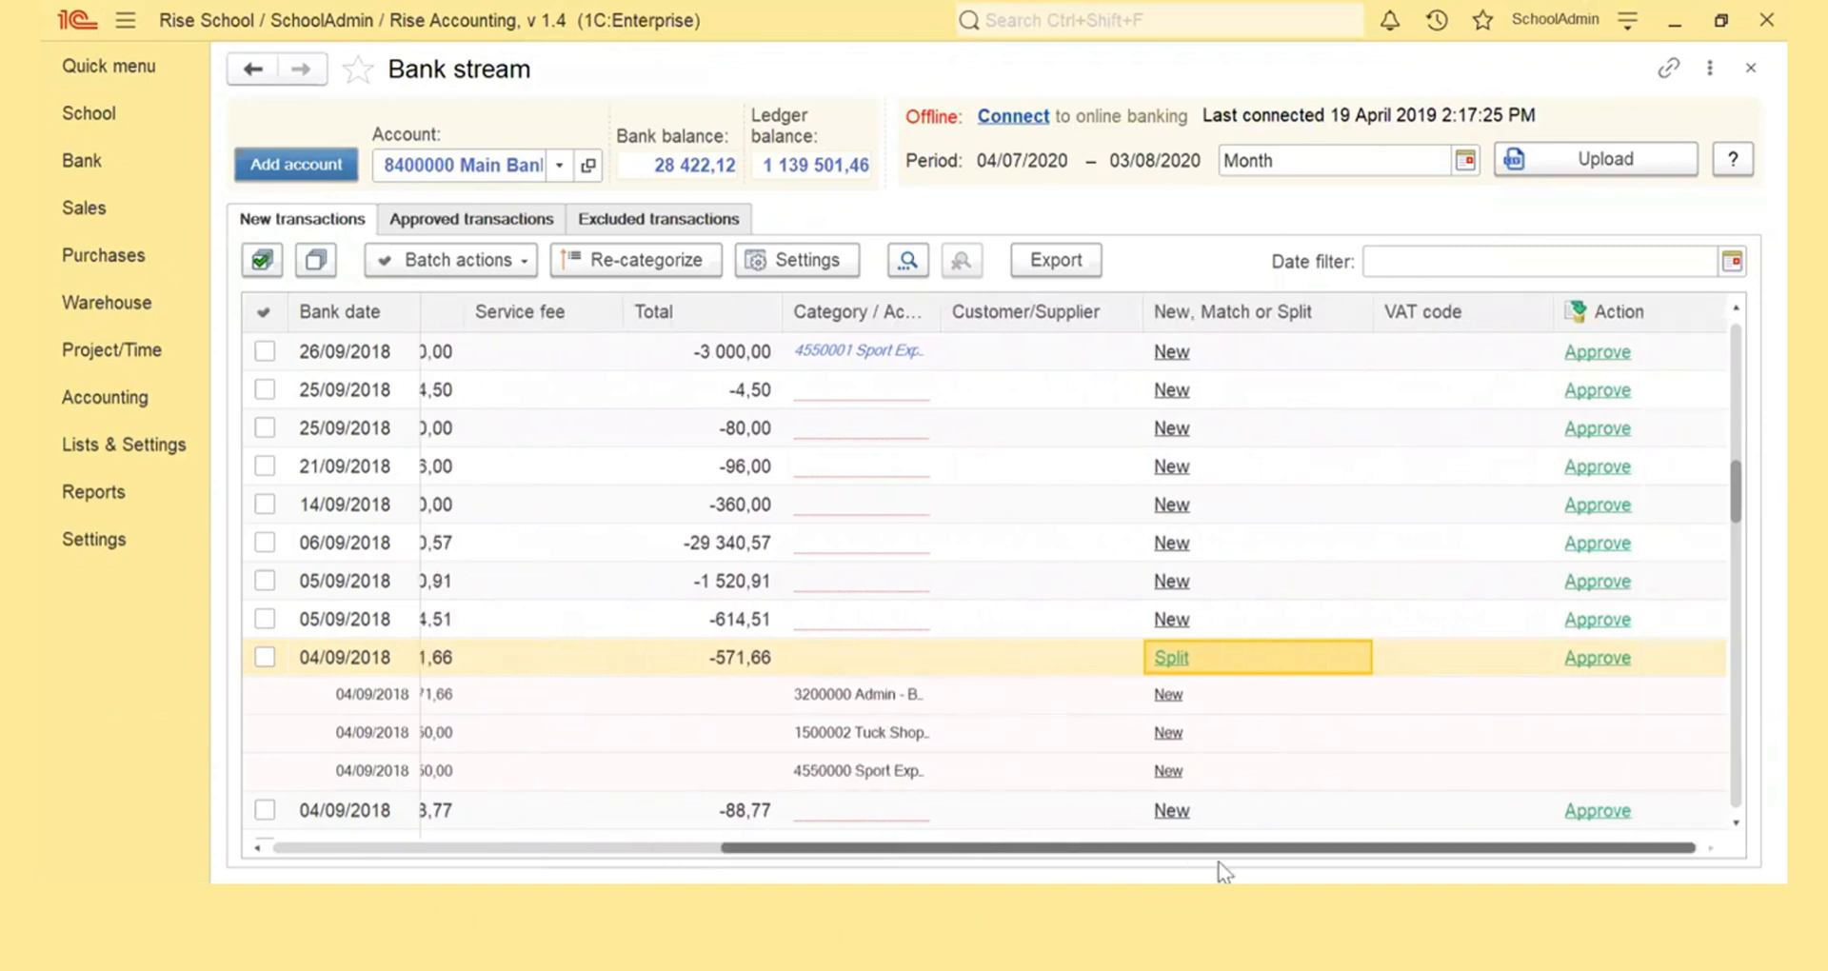
click(1592, 671)
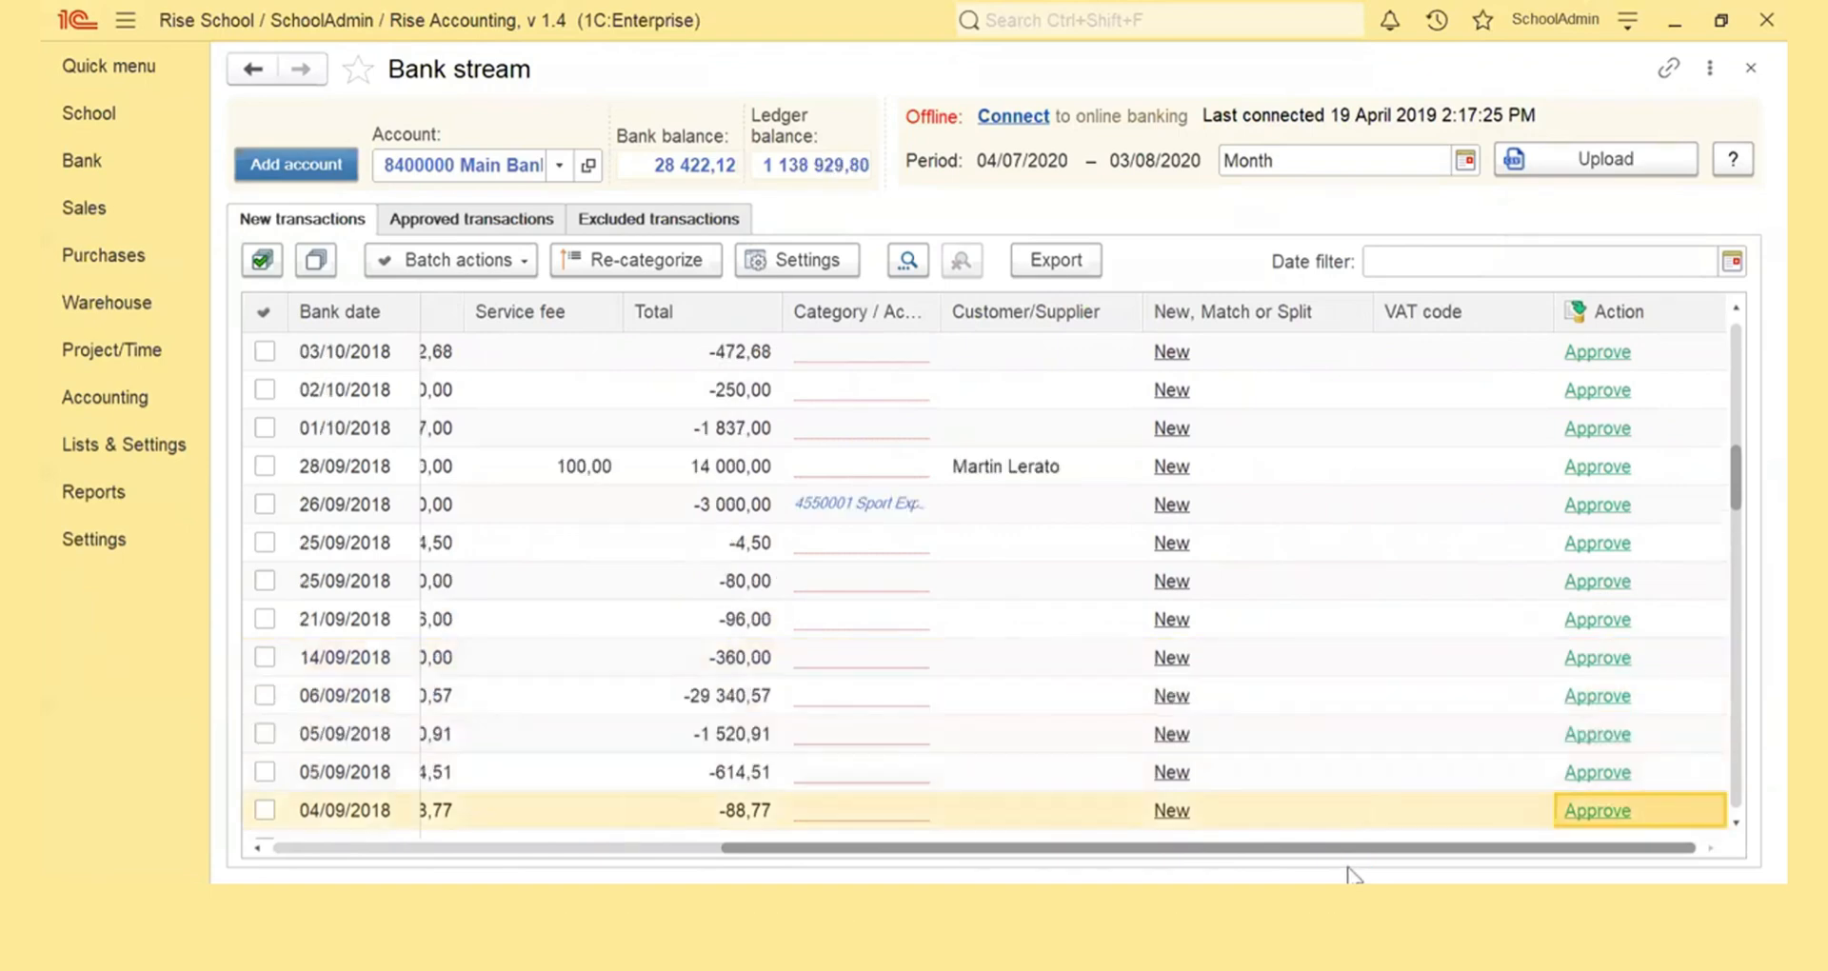
drag(1338, 850, 769, 809)
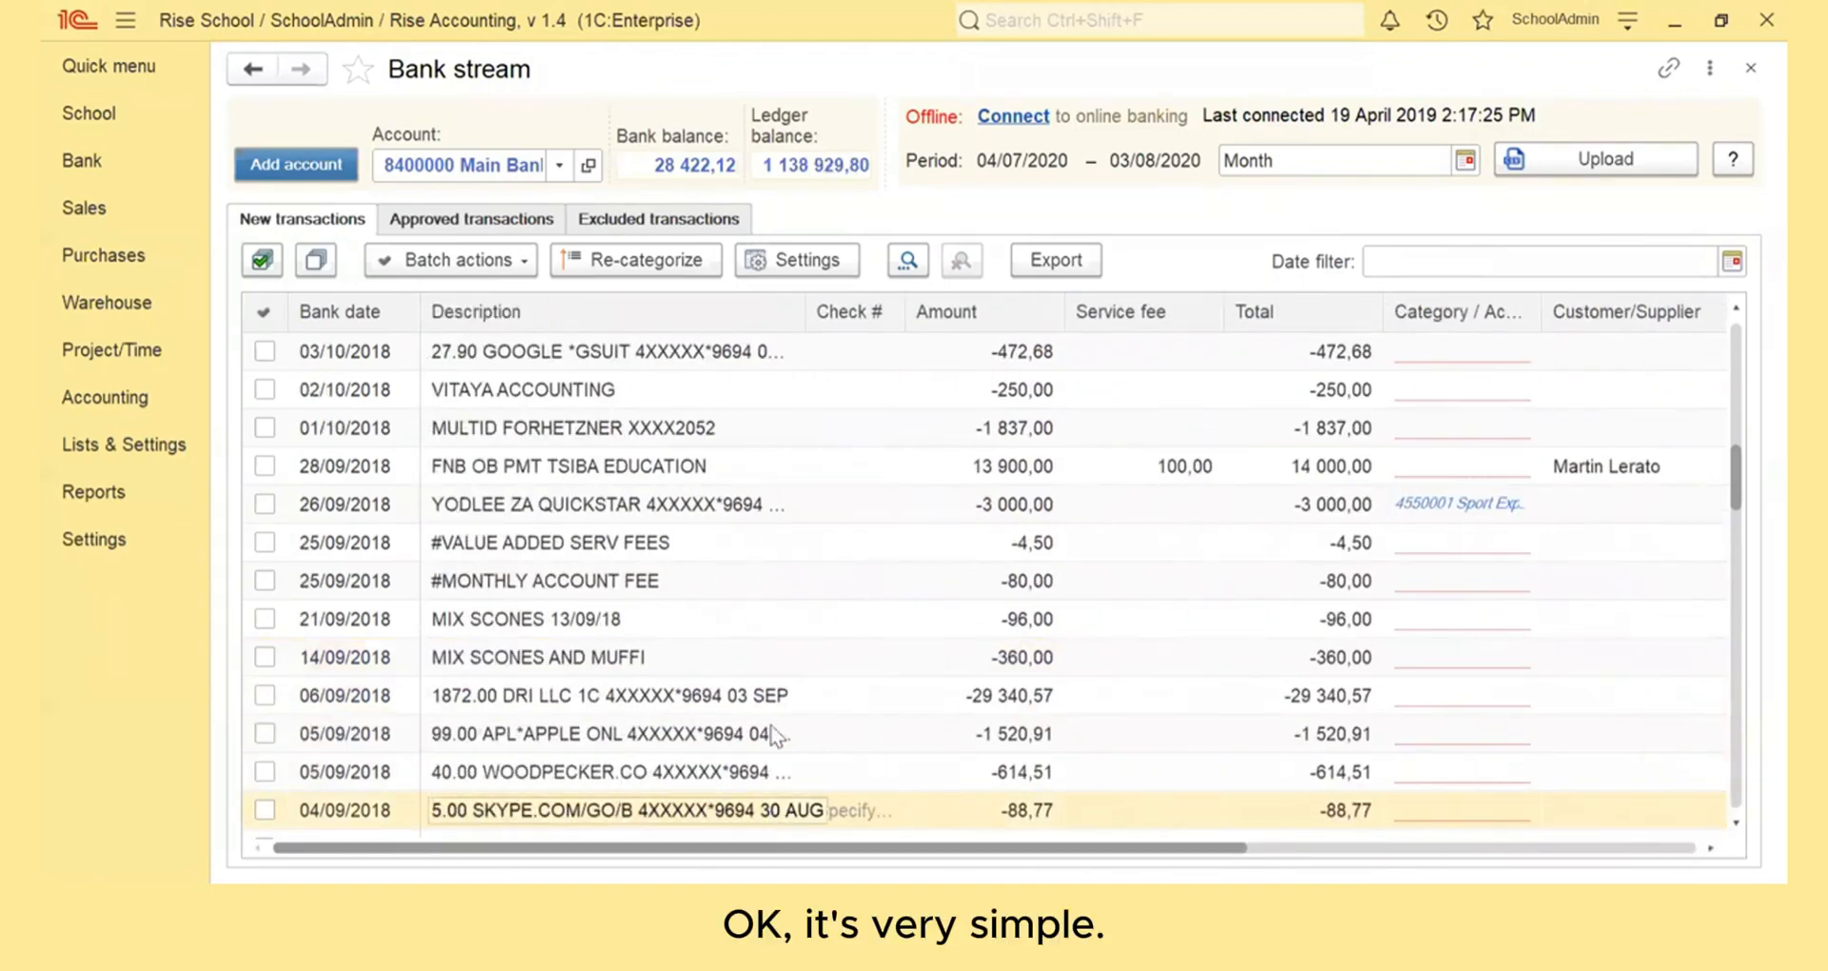
scroll(838, 539, up, 6)
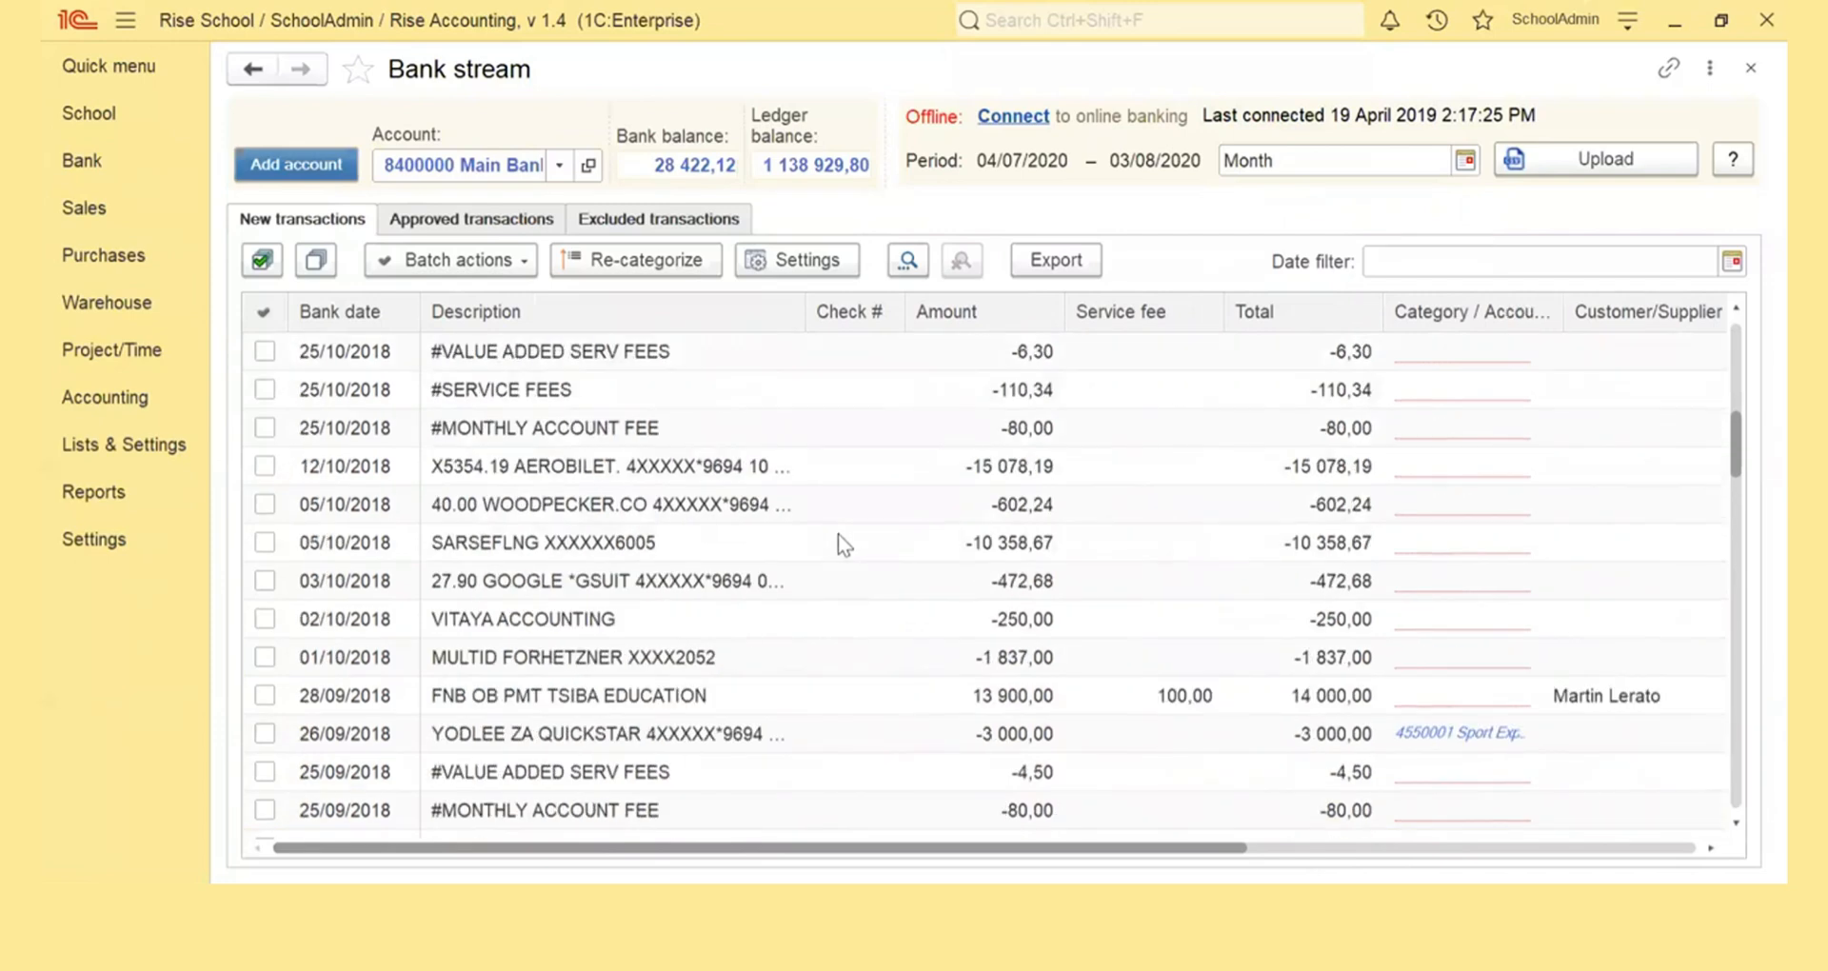